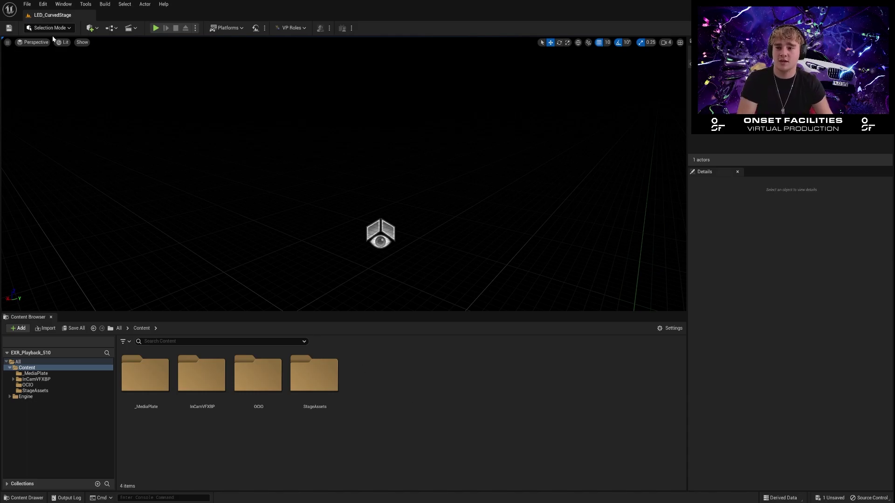
# Search the project's plugins for Media Plate to check whether it is enabled.
pyautogui.click(43, 4)
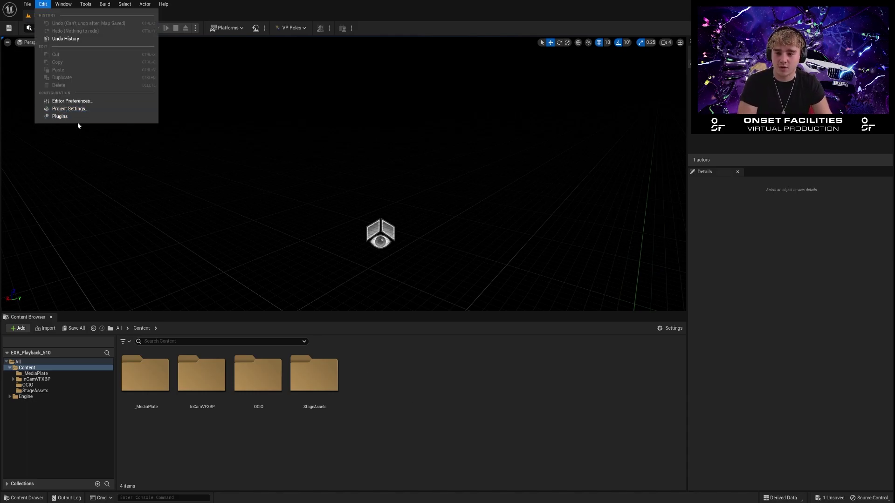
pyautogui.click(58, 116)
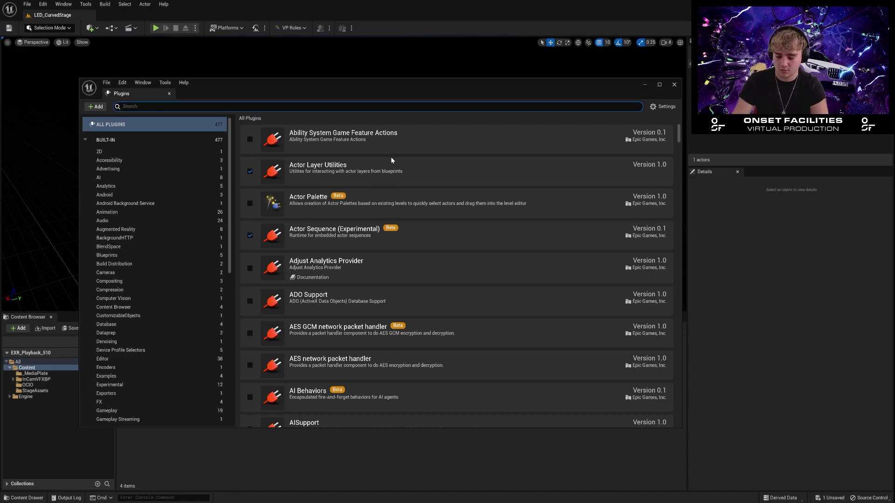
pyautogui.write('Media')
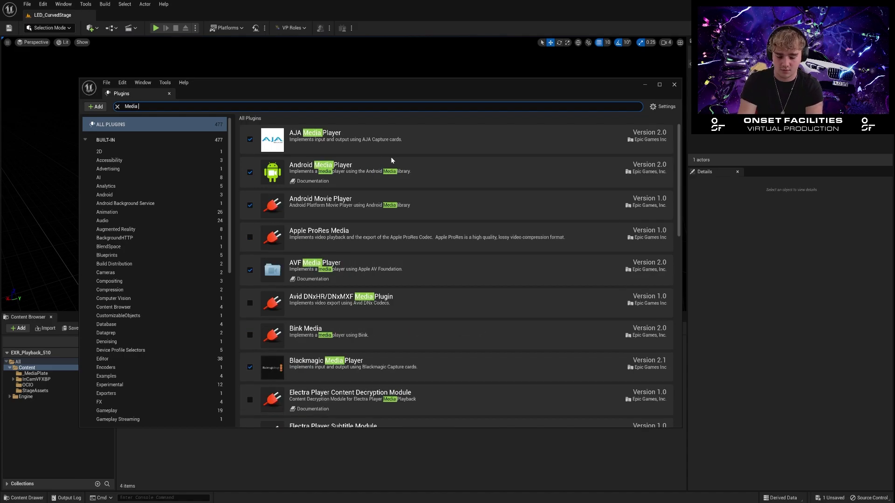
pyautogui.write(' plaqte')
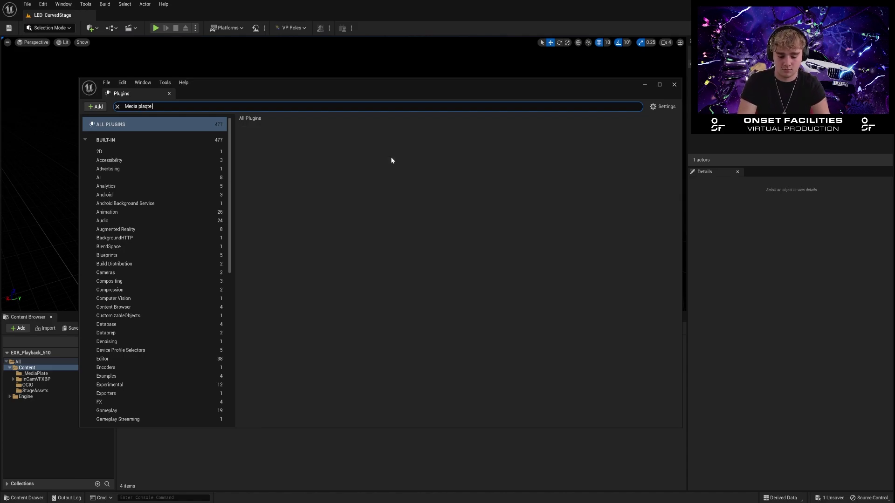
pyautogui.press('BackSpace')
pyautogui.press('BackSpace')
pyautogui.press('BackSpace')
pyautogui.write('te')
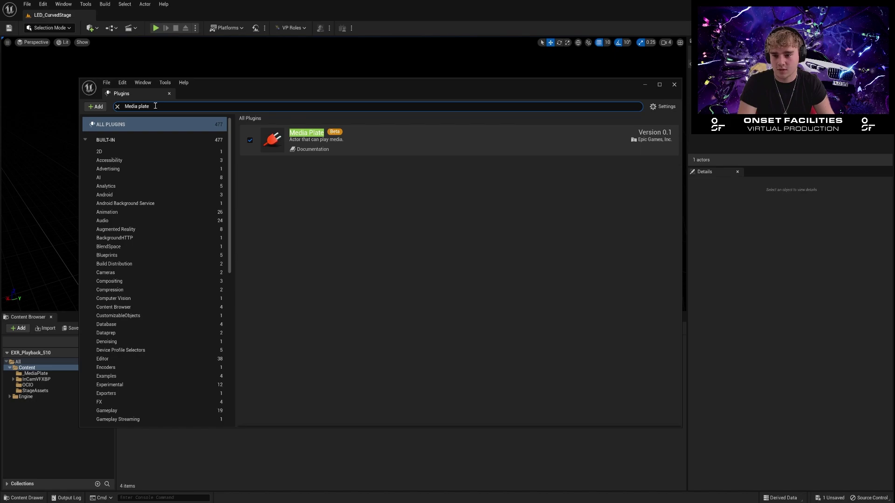
# Search the plugins for the Image Sequence Media Player to check whether it is enabled, and close the plugin browser.
pyautogui.moveTo(151, 106); pyautogui.dragTo(113, 106)
pyautogui.write('Image s')
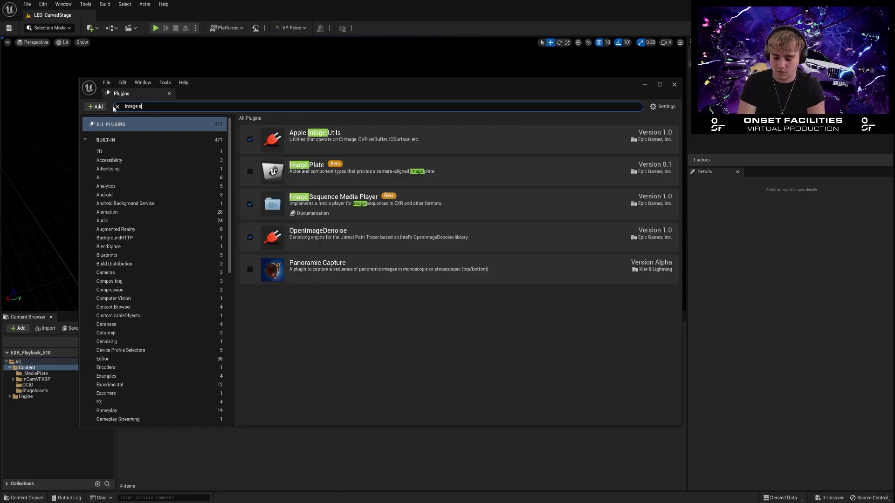
pyautogui.write('equence')
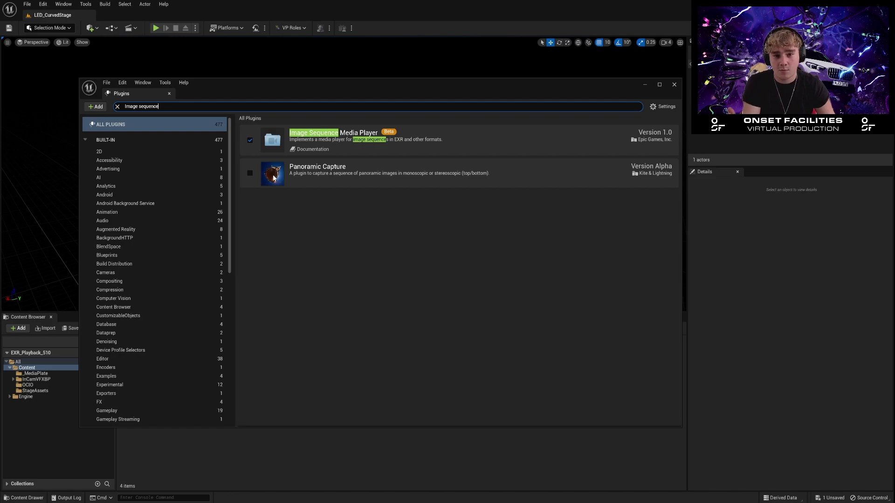
pyautogui.click(116, 107)
pyautogui.click(674, 85)
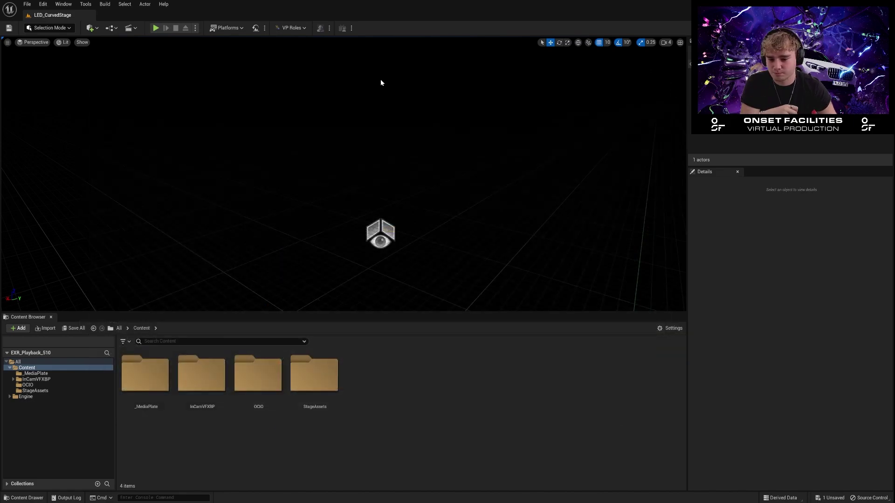
# In the Process EXR tool, set the input path to DrivingPlate_Example00086400.exr from the EXR_Sequence folder.
pyautogui.click(63, 5)
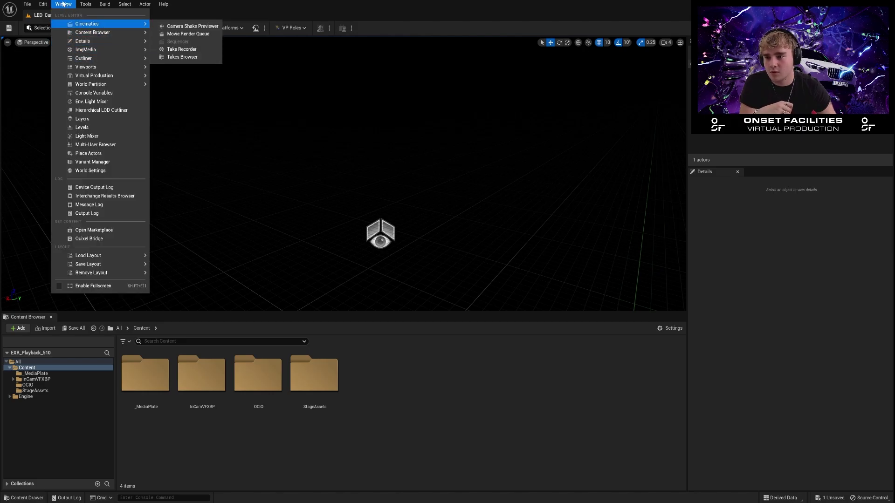
pyautogui.moveTo(96, 52)
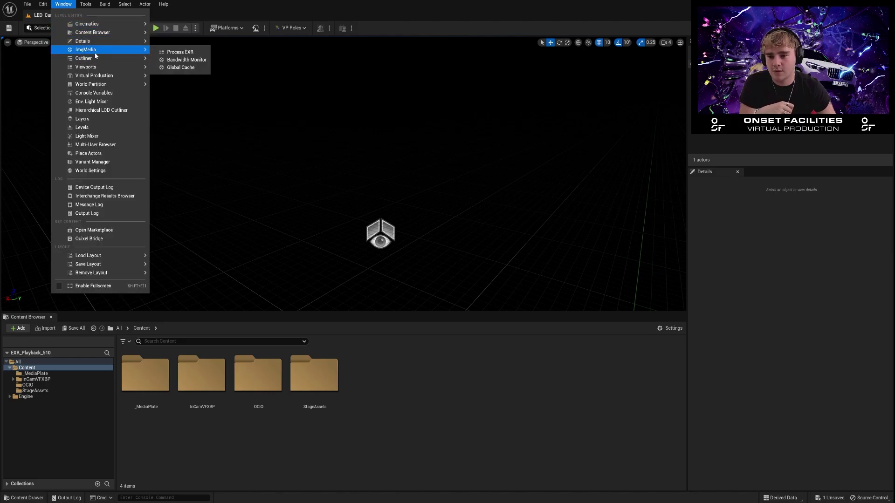
pyautogui.click(180, 52)
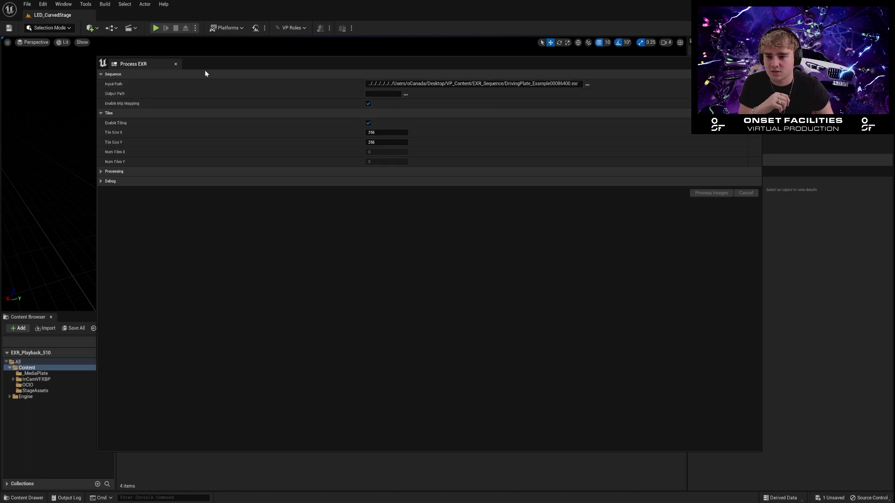
pyautogui.click(587, 85)
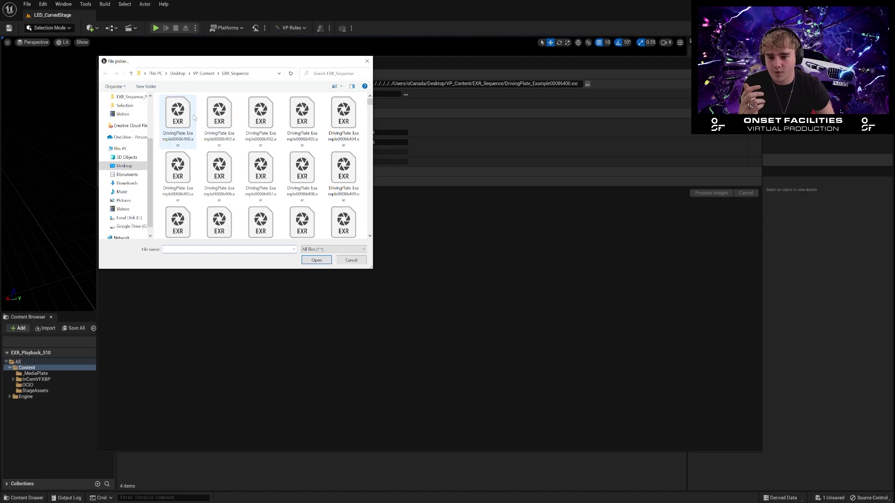
pyautogui.click(204, 73)
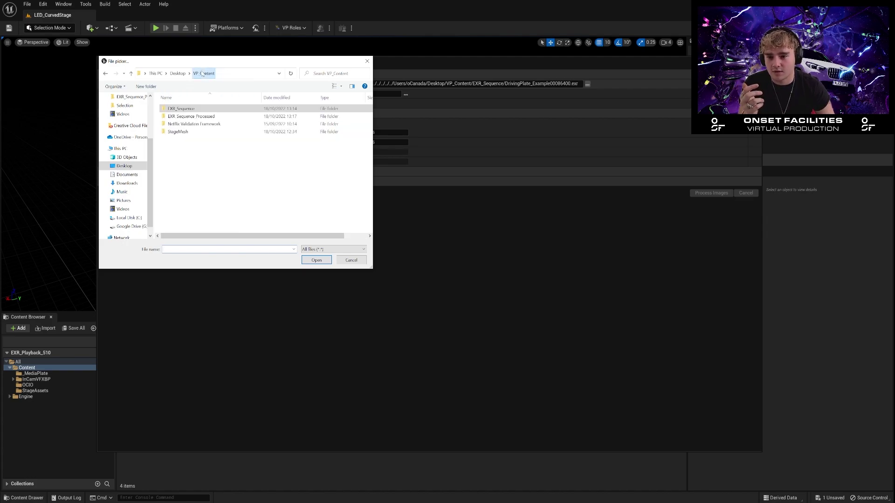
pyautogui.doubleClick(179, 109)
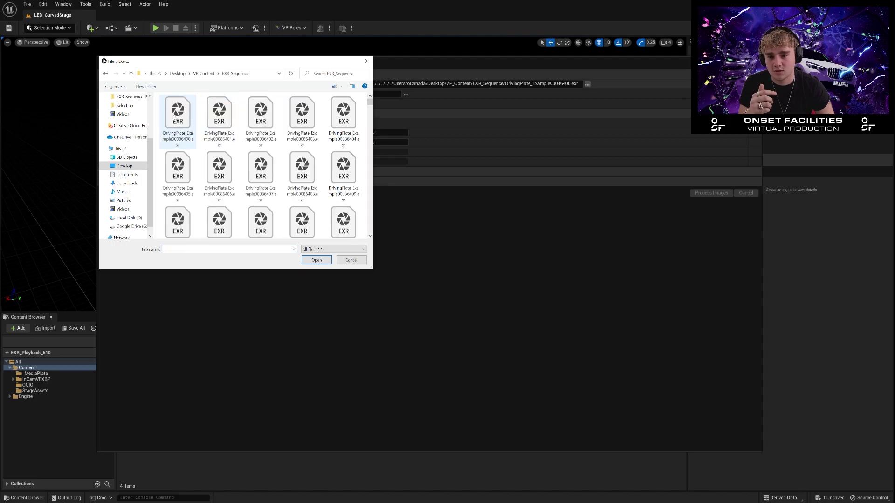
pyautogui.click(188, 119)
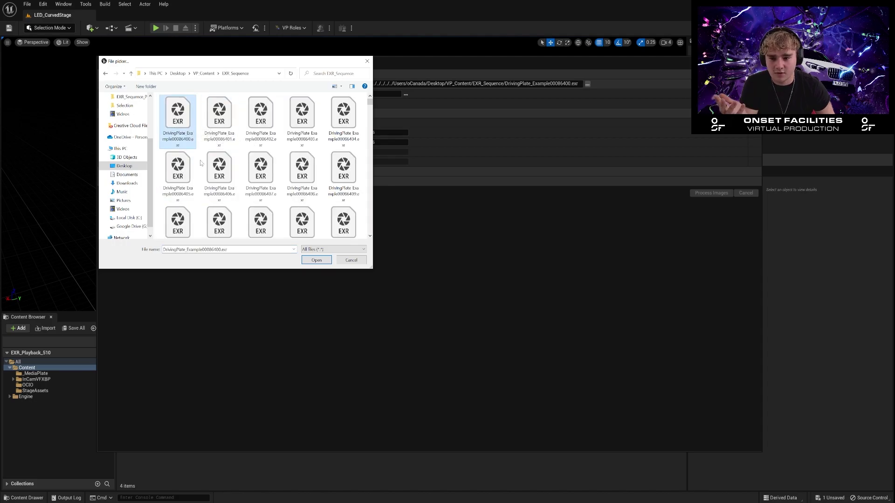
pyautogui.click(316, 260)
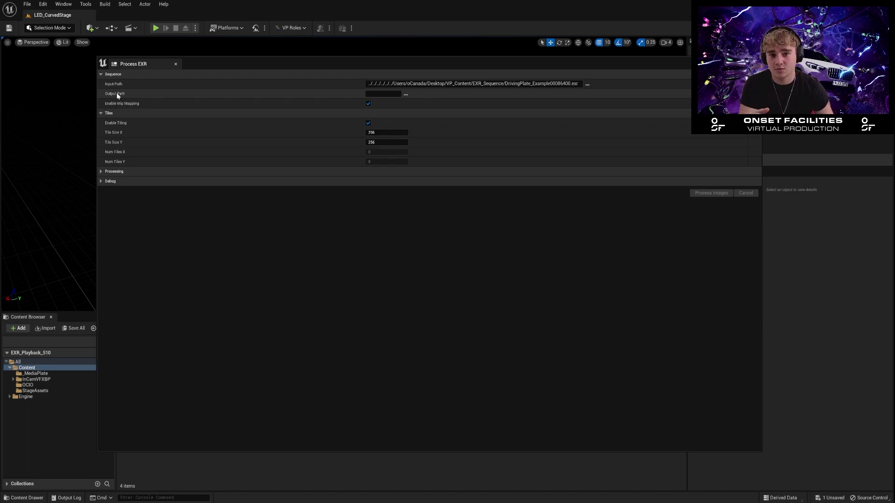
# Examine the Process EXR output folder choice, Processing options and Debug settings including Mip Level Tints, and close the tool without processing.
pyautogui.click(405, 94)
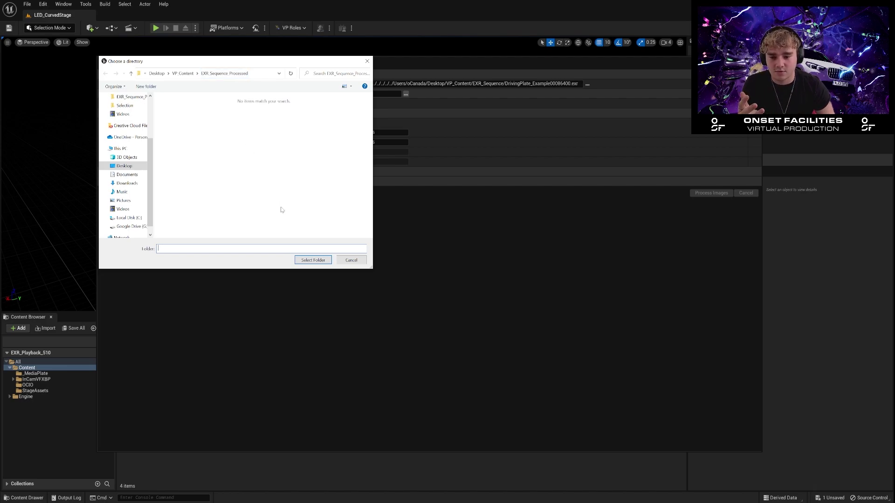
pyautogui.click(367, 61)
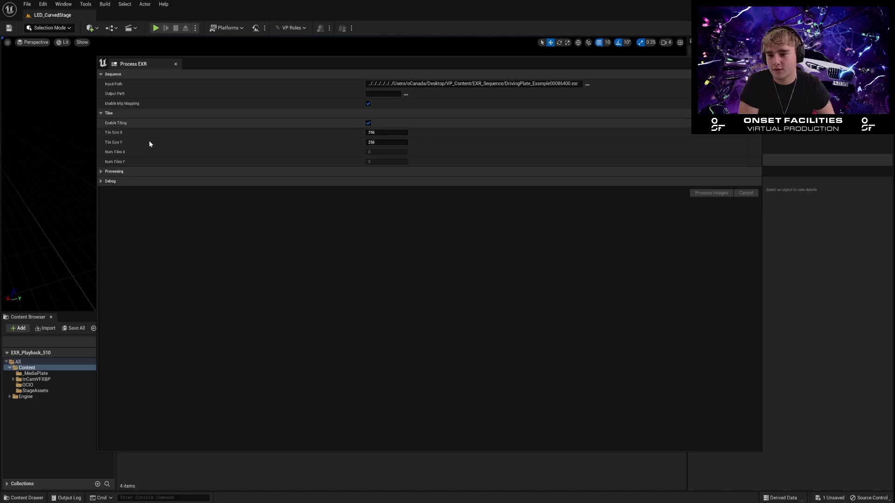
pyautogui.click(100, 172)
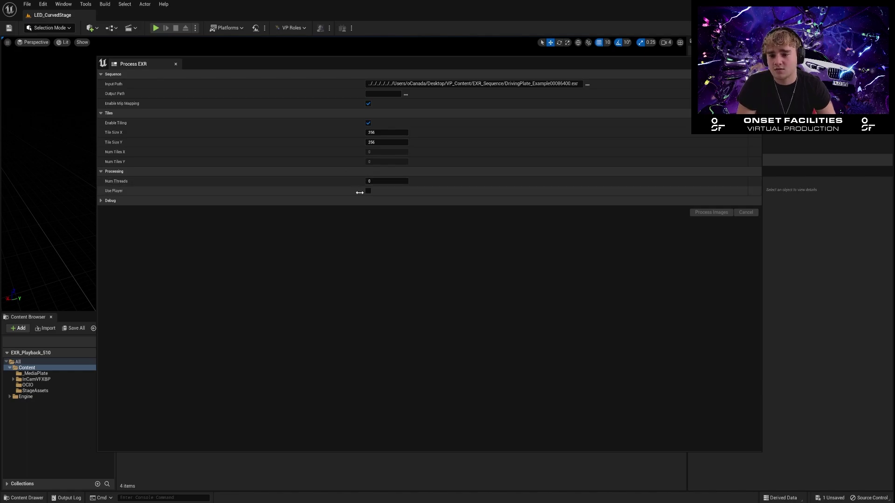
pyautogui.click(101, 202)
pyautogui.click(101, 219)
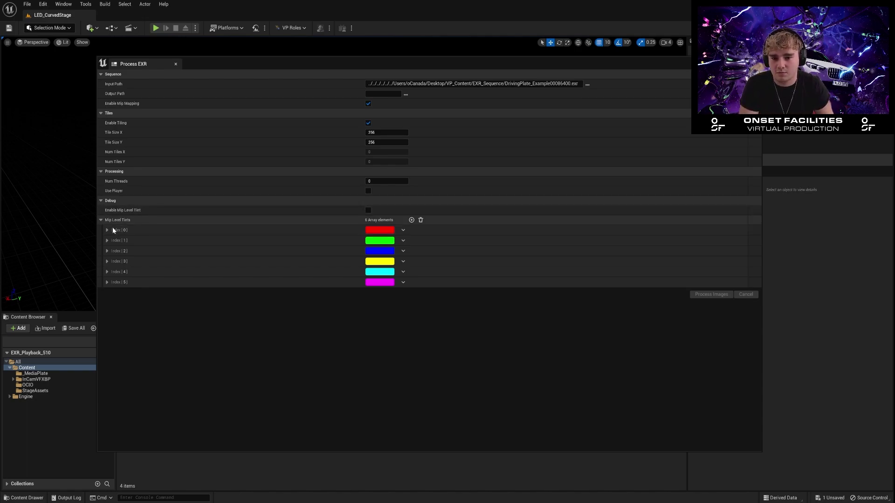
pyautogui.click(100, 220)
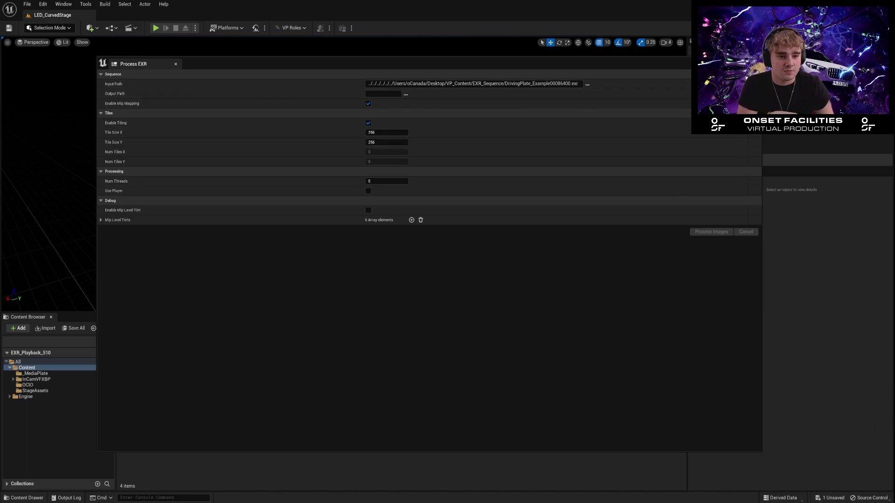
pyautogui.click(755, 62)
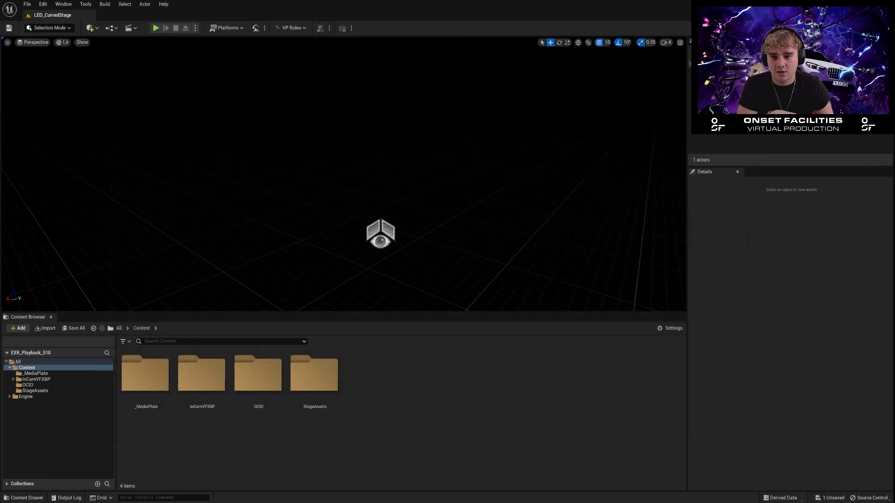
# Create an Img Media Source asset named IMS_DrivingPlates in the Content folder.
pyautogui.rightClick(407, 420)
pyautogui.click(385, 463)
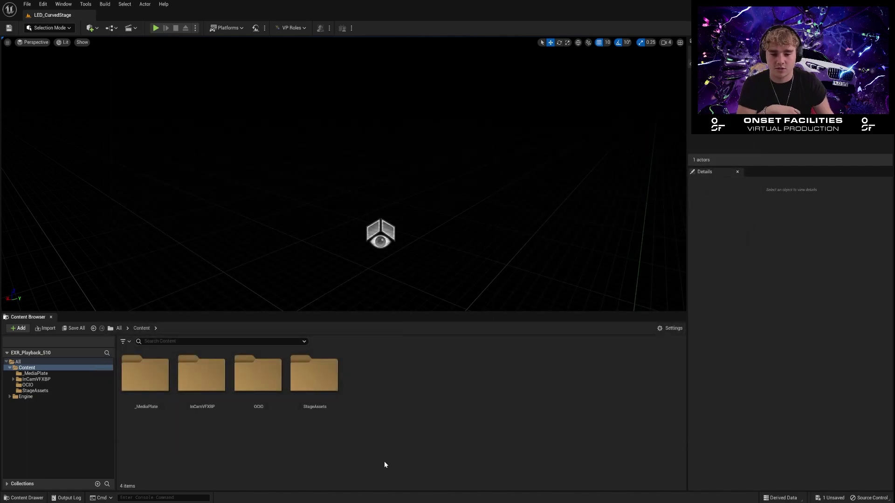
pyautogui.rightClick(390, 385)
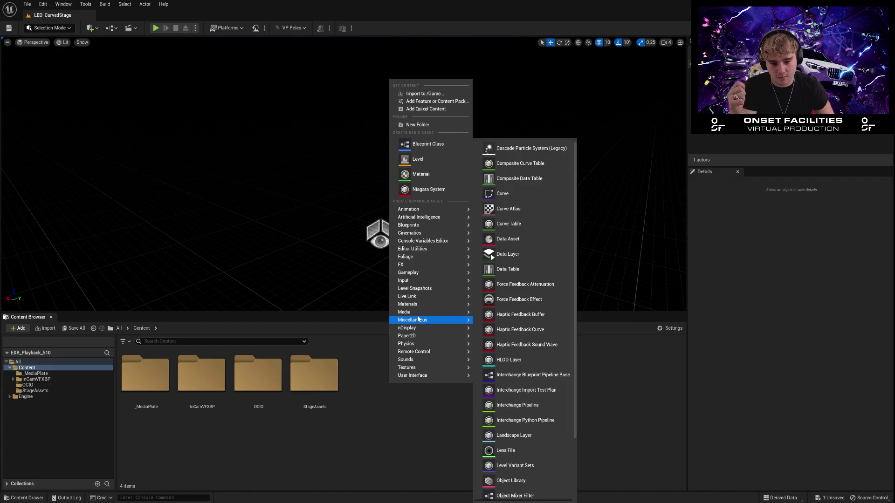
pyautogui.moveTo(418, 317)
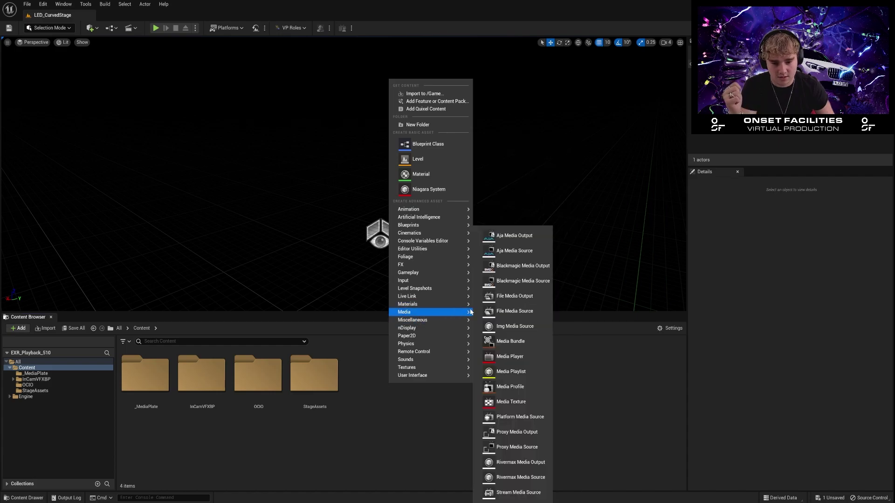
pyautogui.click(506, 327)
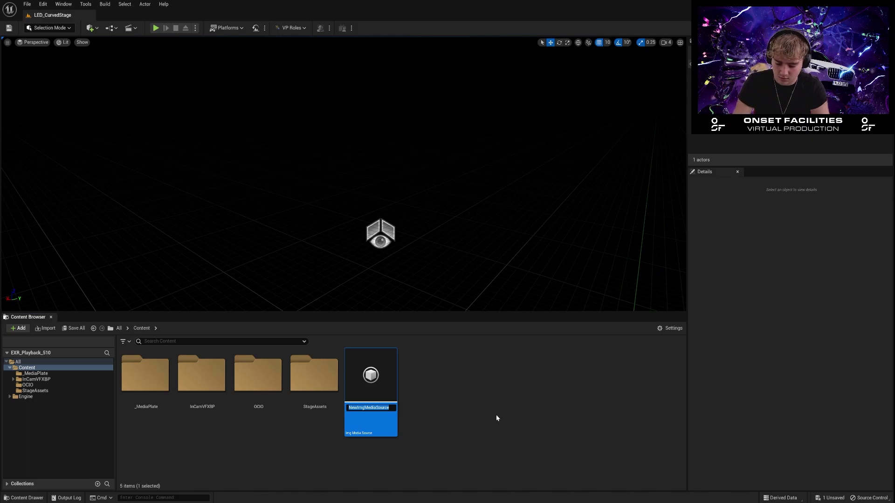
pyautogui.write('IMS')
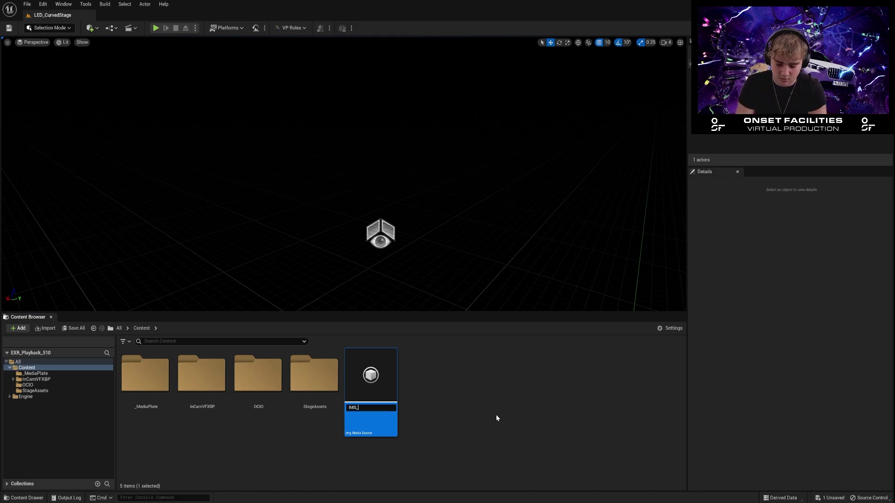
pyautogui.write('_Driving')
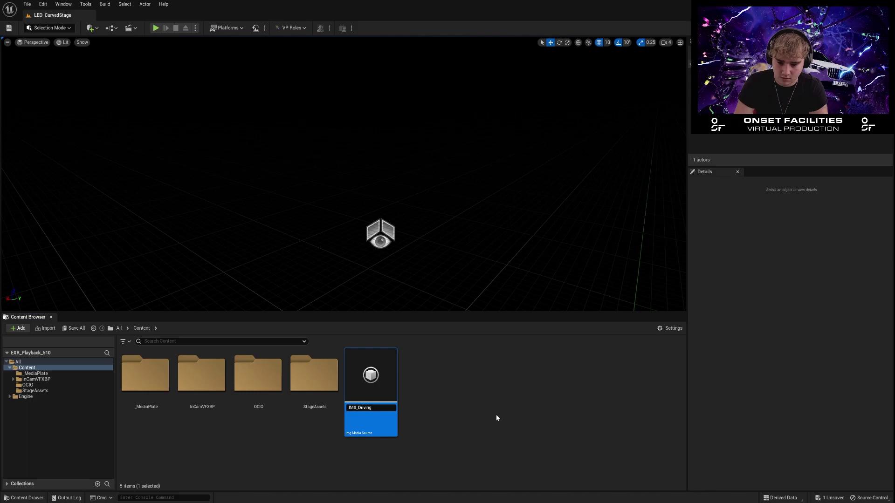
pyautogui.write('Plates')
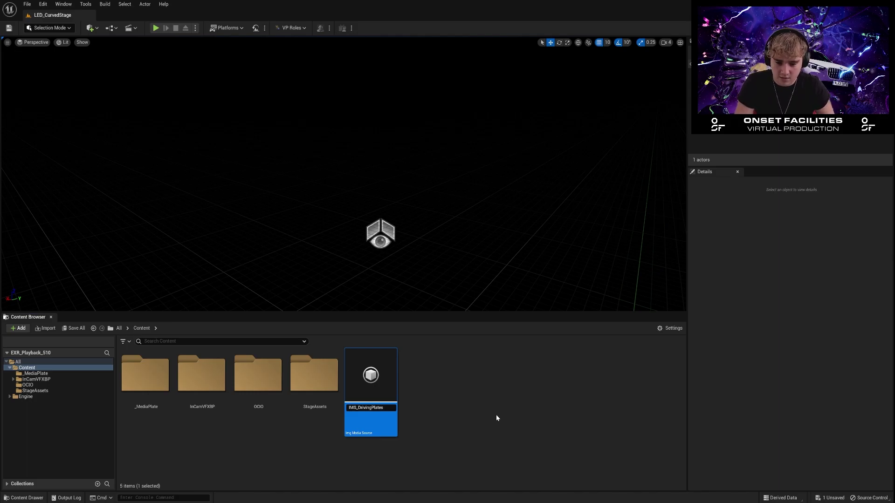
pyautogui.press('Return')
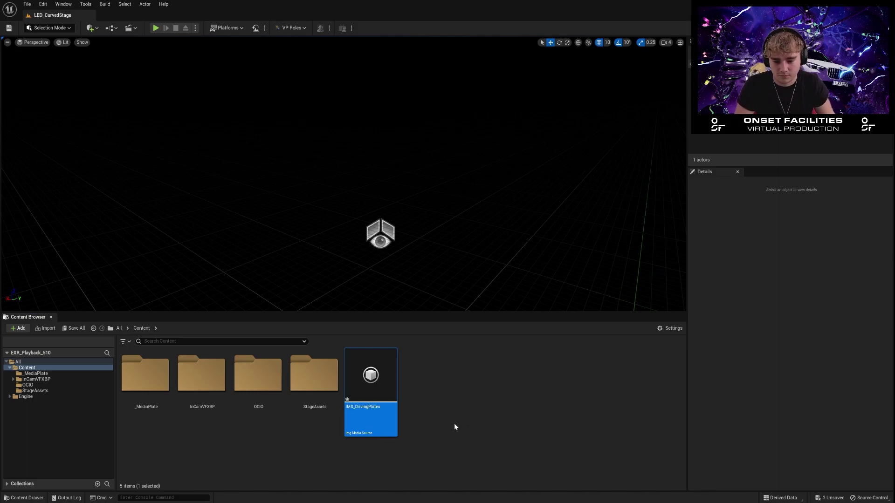
# Set the sequence path of IMS_DrivingPlates to the EXR_Sequence_Processed folder by choosing DrivingPlate_Example00086400.exr.
pyautogui.doubleClick(376, 382)
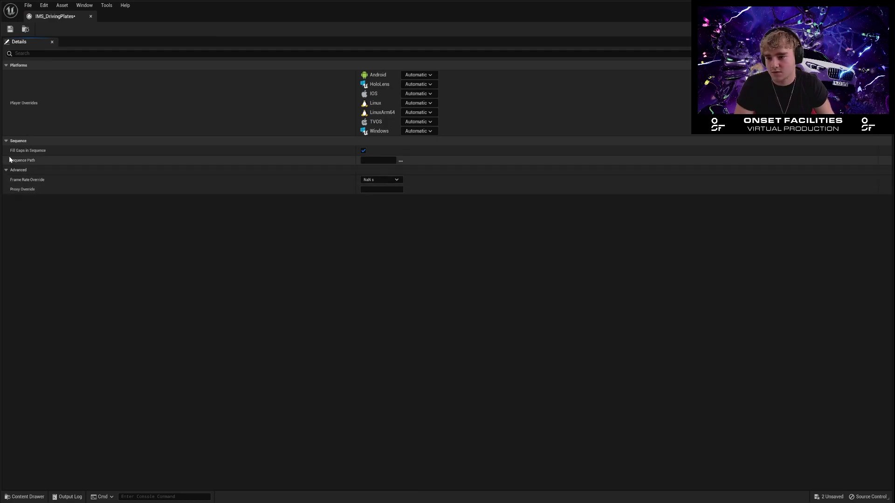
pyautogui.click(401, 161)
pyautogui.click(108, 18)
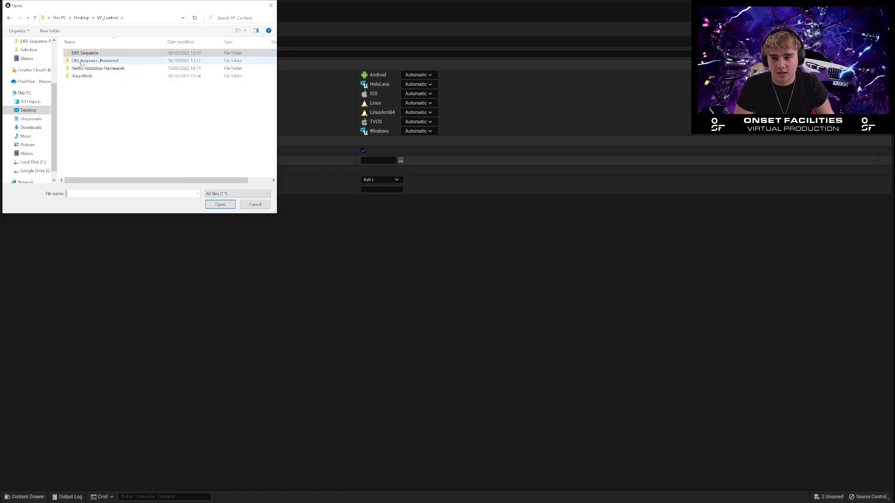
pyautogui.doubleClick(119, 62)
pyautogui.click(88, 66)
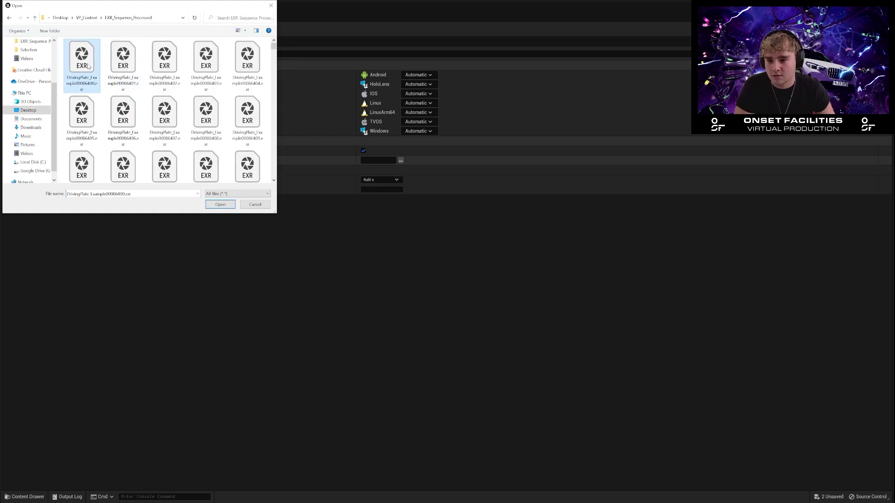
pyautogui.click(220, 205)
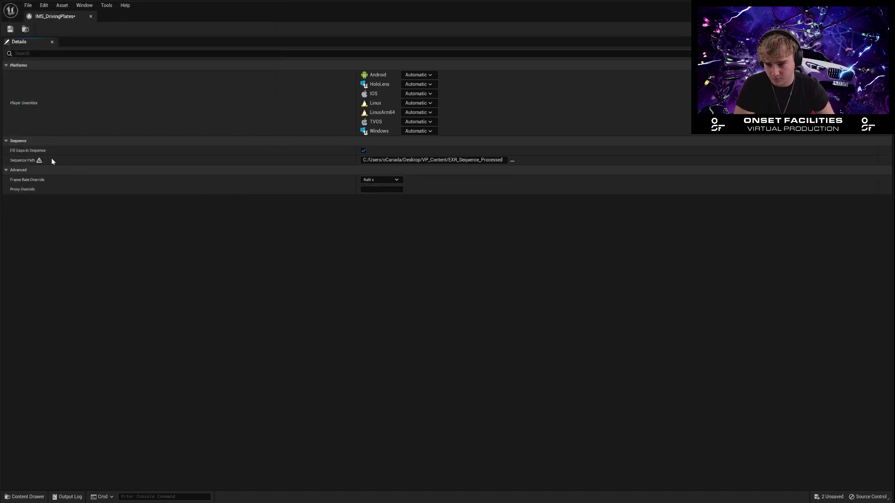
pyautogui.moveTo(39, 162)
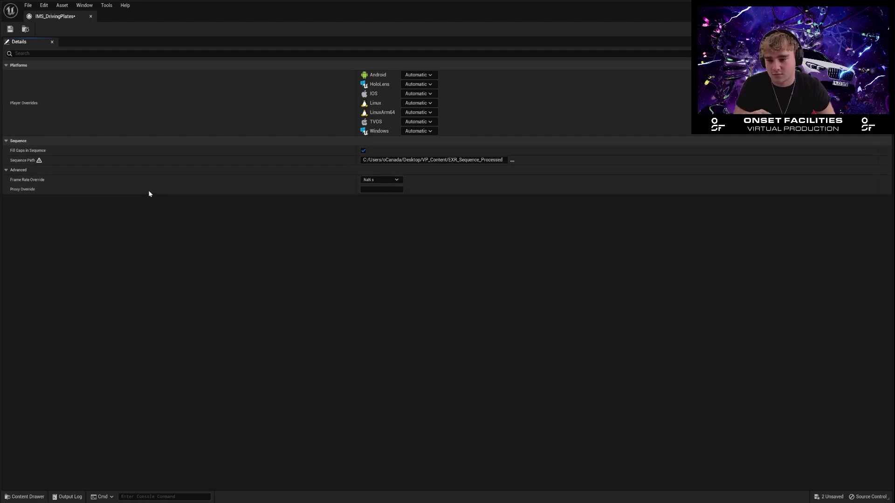
# Set the frame rate override of IMS_DrivingPlates to 24 fps (film), save the asset and close its editor.
pyautogui.click(395, 179)
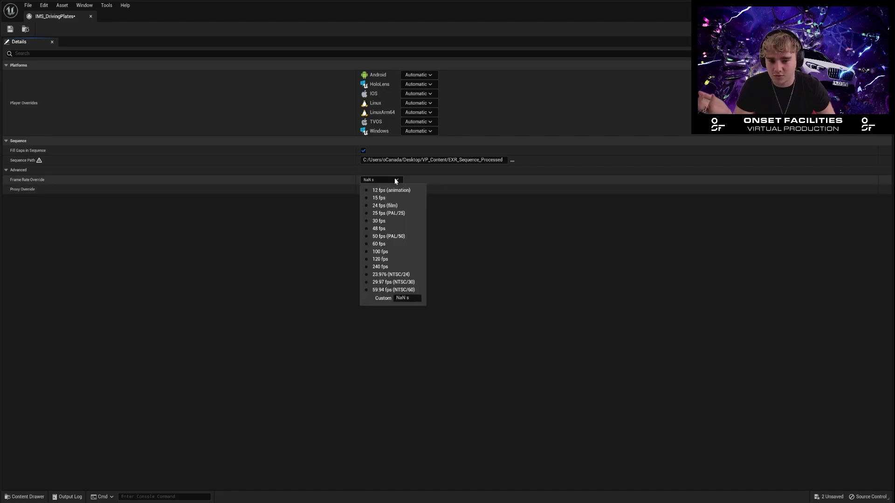
pyautogui.click(396, 180)
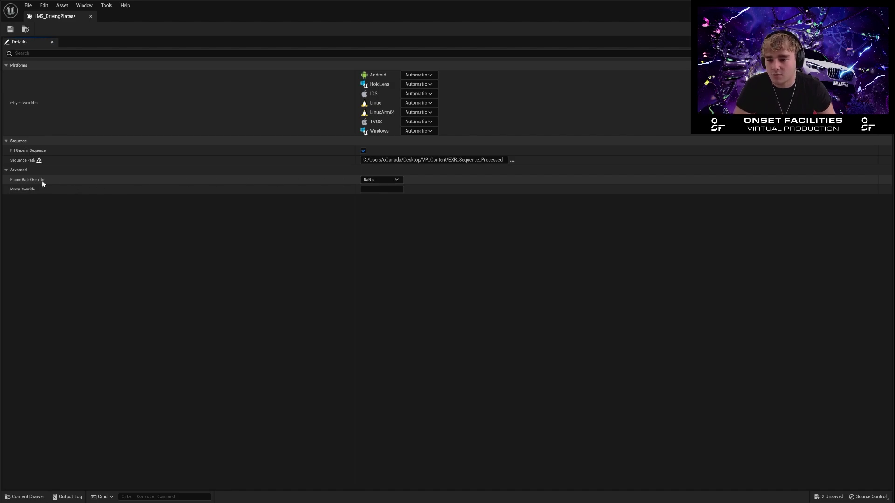
pyautogui.click(390, 181)
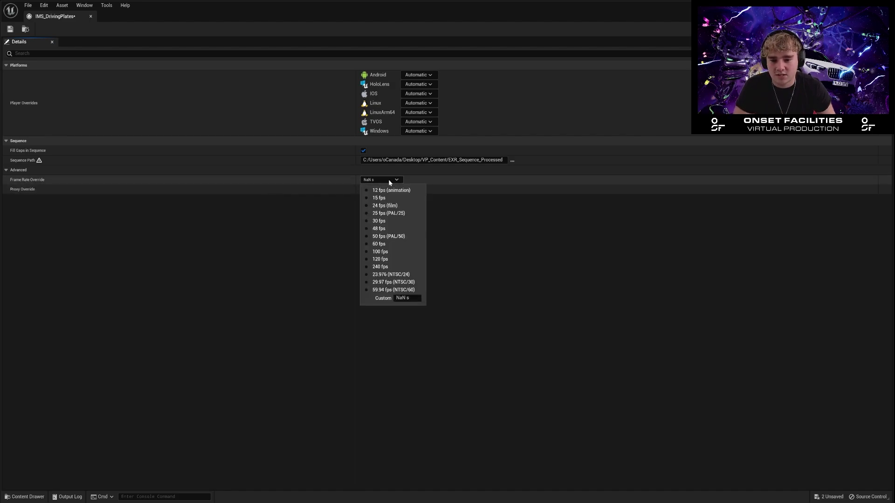
pyautogui.click(390, 210)
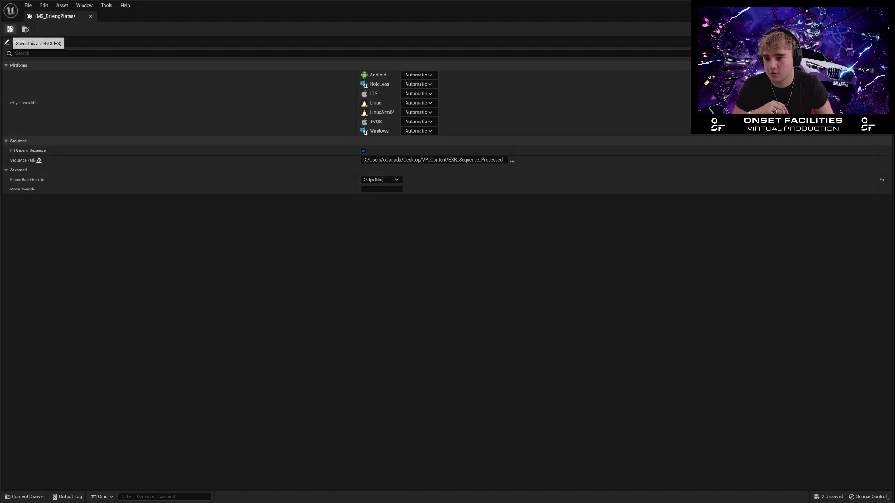
pyautogui.click(9, 29)
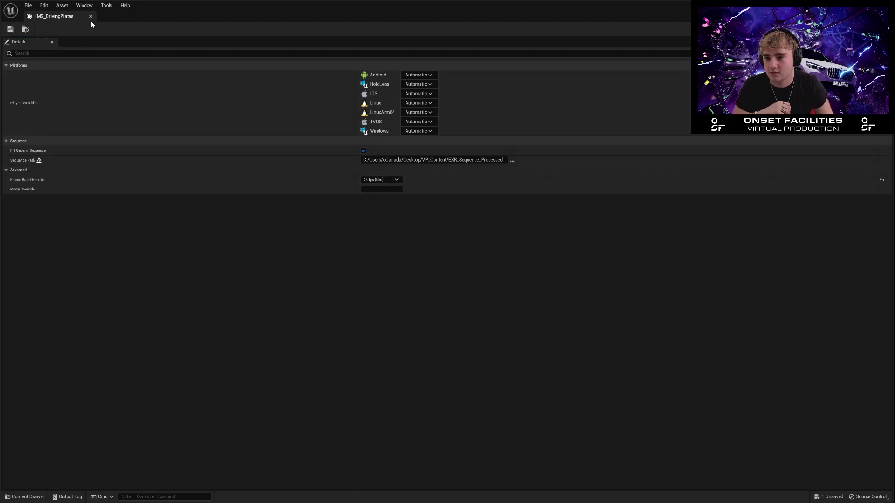
pyautogui.click(91, 15)
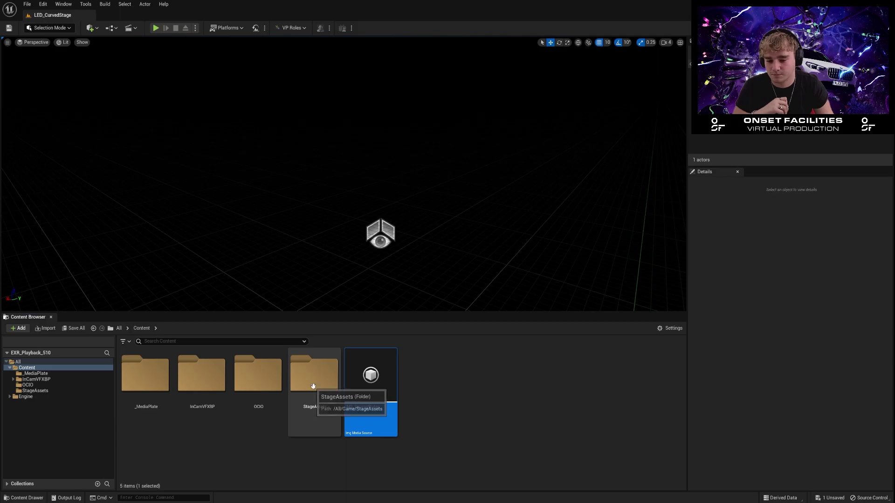
# Place the IMS_DrivingPlates media source from the Content folder into the level as a media plate.
pyautogui.click(458, 408)
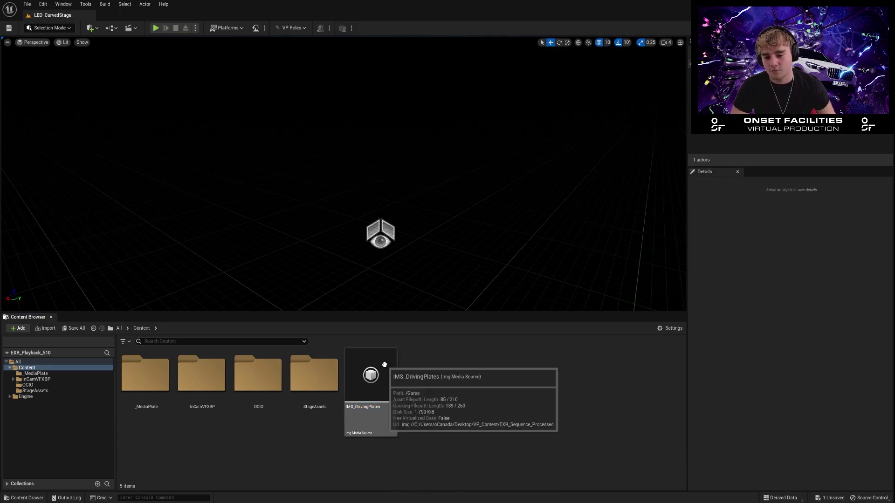
pyautogui.moveTo(393, 386)
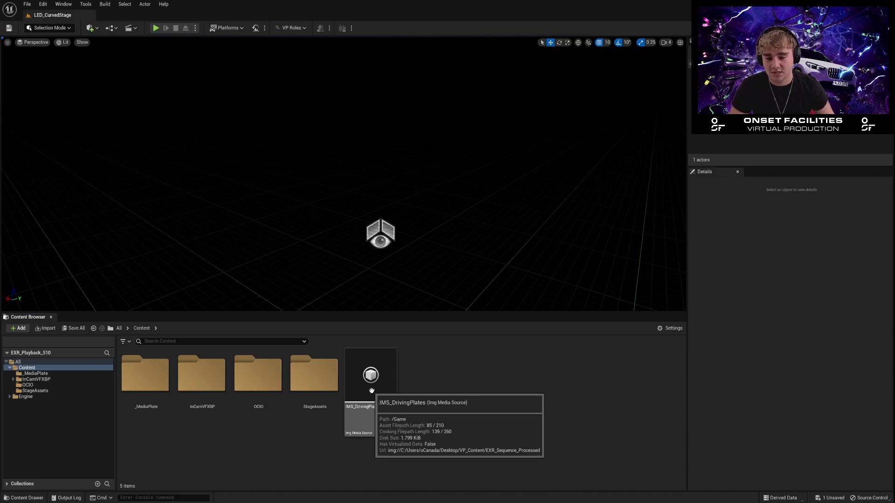
pyautogui.moveTo(373, 387); pyautogui.dragTo(322, 148)
pyautogui.moveTo(312, 227)
pyautogui.mouseDown(button='right')
pyautogui.moveTo(284, 200)
pyautogui.moveTo(233, 207)
pyautogui.moveTo(214, 224)
pyautogui.moveTo(265, 212)
pyautogui.moveTo(289, 228)
pyautogui.moveTo(312, 227)
pyautogui.mouseUp(button='right')
pyautogui.press('w')
pyautogui.press('d')
pyautogui.press('a')
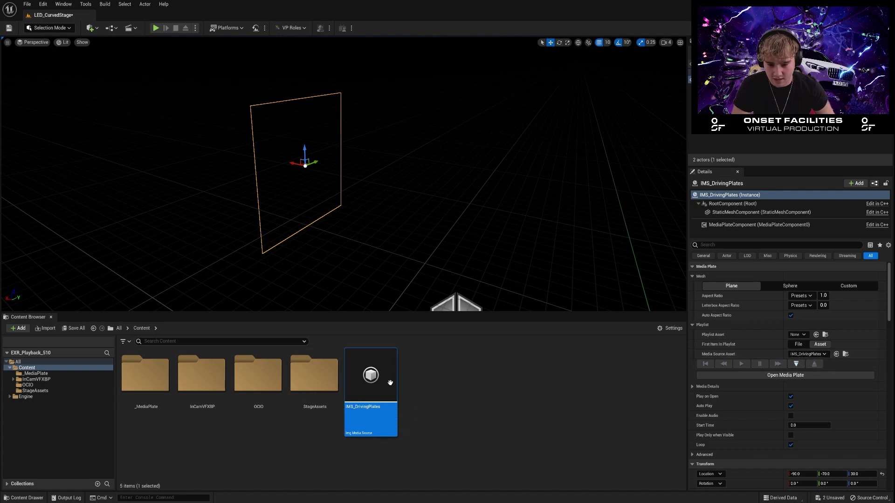
pyautogui.moveTo(371, 406)
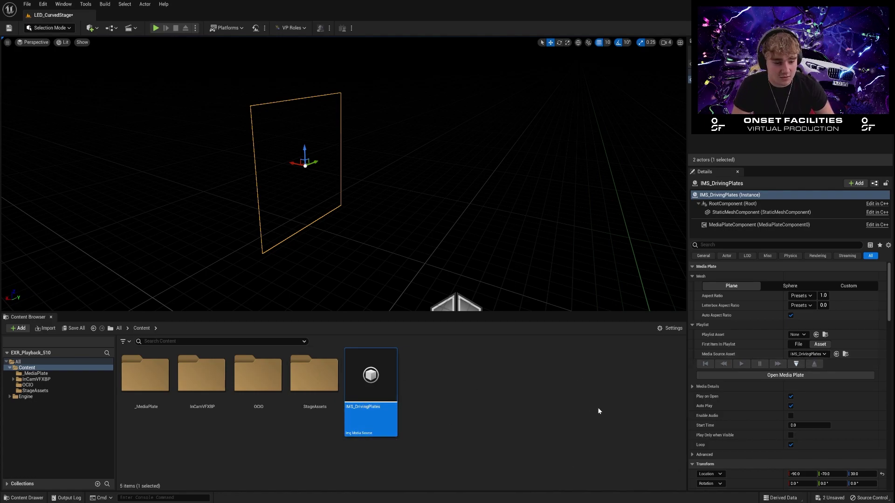
# Open the media on the IMS_DrivingPlates media plate and view the footage playing on it in the level.
pyautogui.click(795, 364)
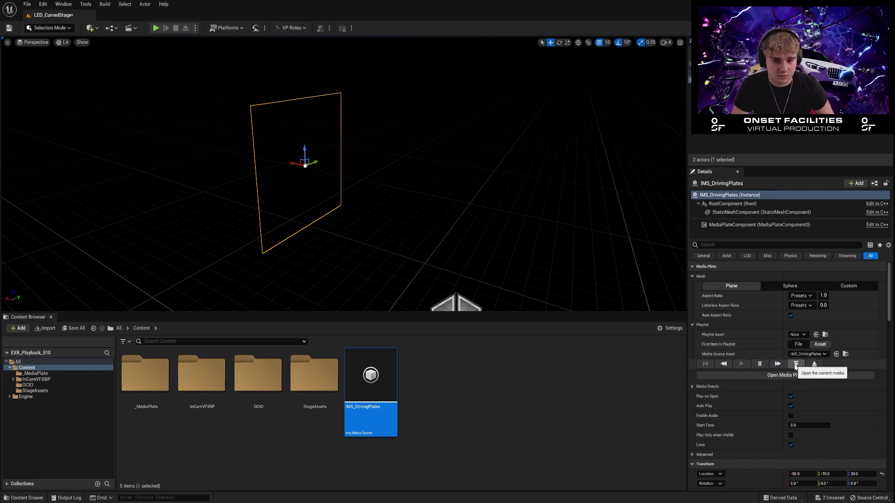
pyautogui.moveTo(412, 230); pyautogui.dragTo(385, 204, button='right')
pyautogui.press('w')
pyautogui.press('s')
pyautogui.press('s')
pyautogui.press('a')
pyautogui.press('w')
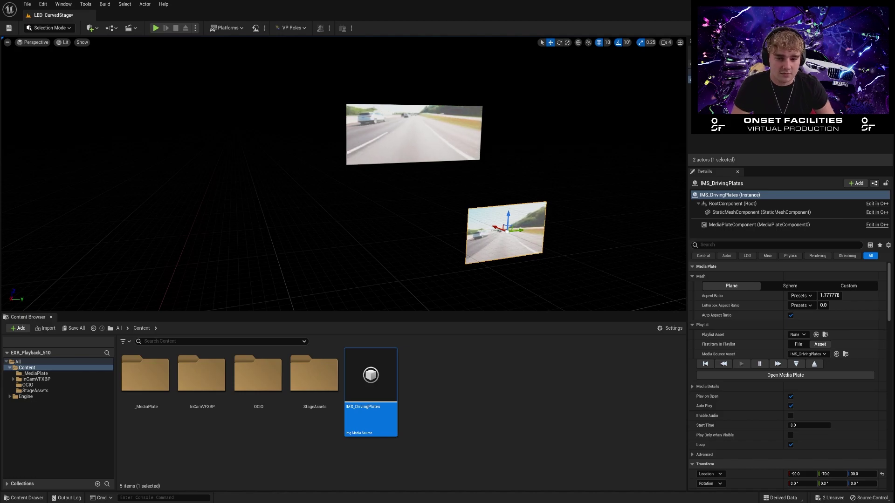
pyautogui.moveTo(519, 181); pyautogui.dragTo(466, 256, button='right')
pyautogui.press('w')
pyautogui.press('s')
pyautogui.press('w')
pyautogui.press('s')
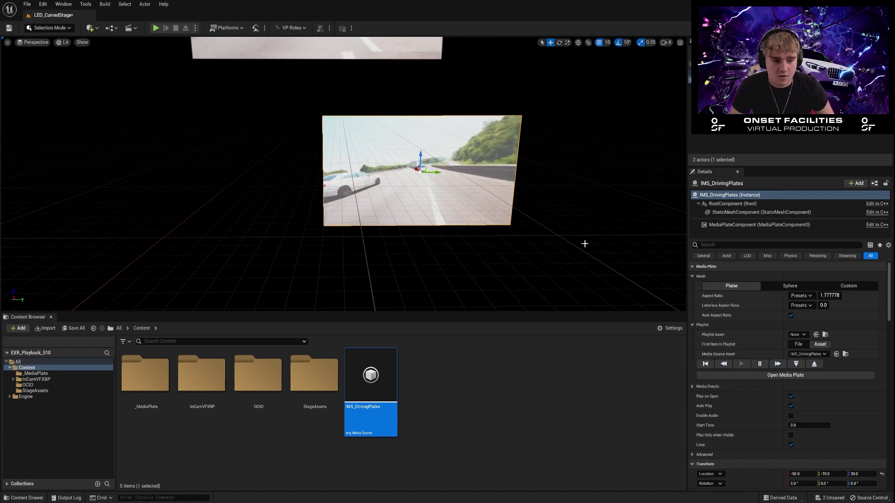
# Try the Sphere mesh type on the media plate and view the driving footage from inside the sphere.
pyautogui.click(790, 286)
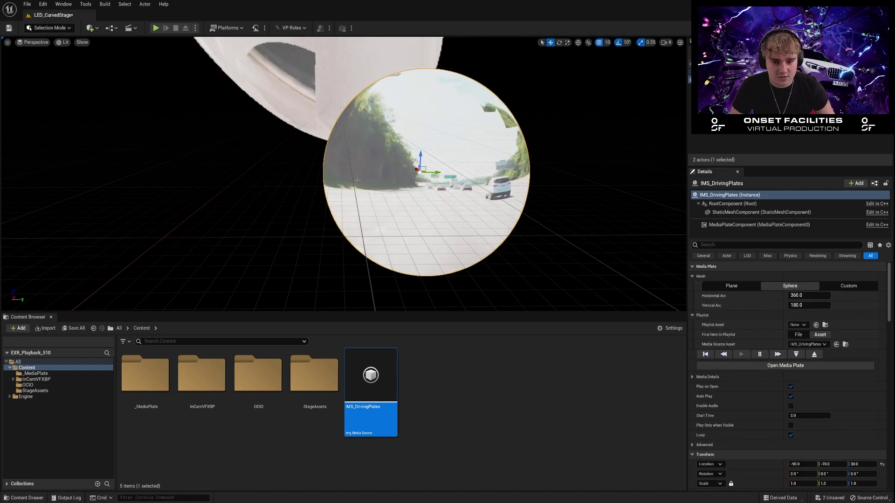
pyautogui.moveTo(401, 173); pyautogui.dragTo(364, 179, button='right')
pyautogui.press('s')
pyautogui.press('w')
pyautogui.press('s')
pyautogui.press('d')
pyautogui.press('w')
pyautogui.press('w')
pyautogui.press('s')
pyautogui.press('s')
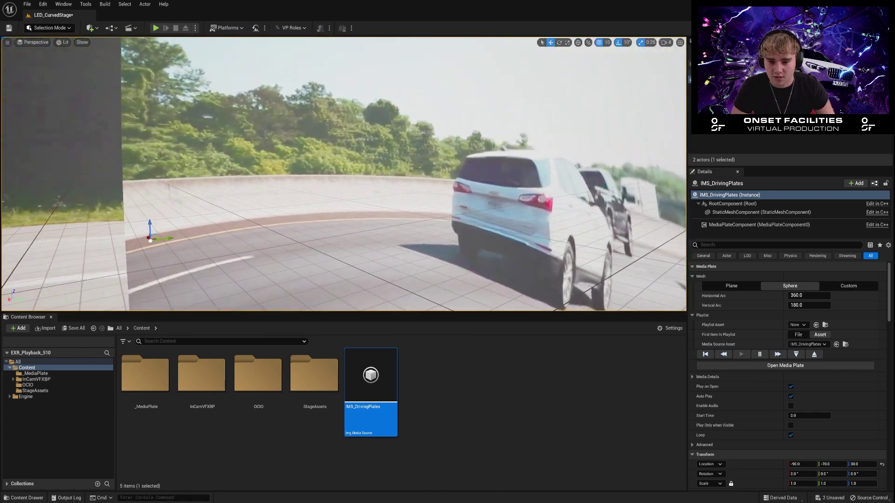
pyautogui.moveTo(443, 180); pyautogui.dragTo(525, 169, button='right')
pyautogui.press('s')
pyautogui.press('a')
pyautogui.press('w')
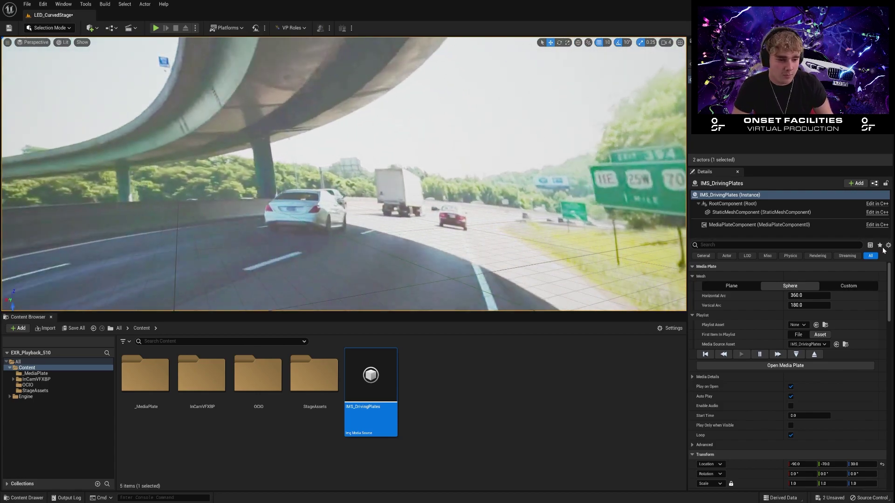
# Try the Custom mesh type on the media plate and return it to Plane, facing the plate again.
pyautogui.click(843, 286)
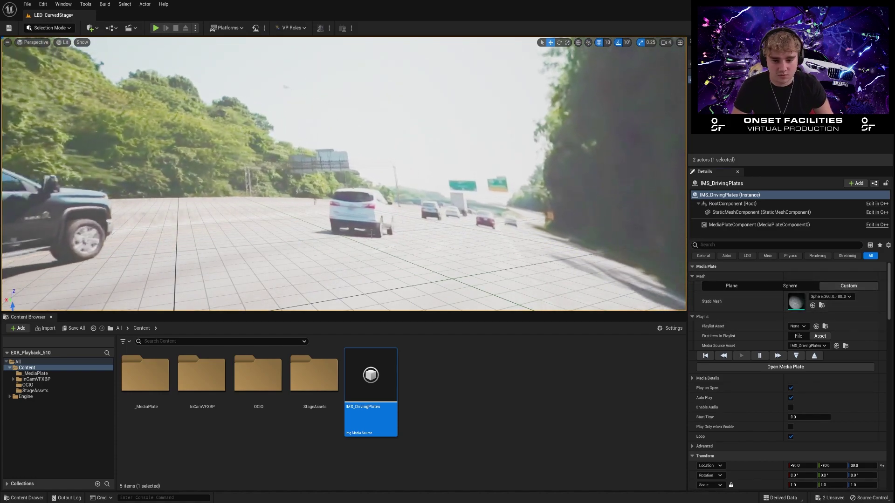
pyautogui.press('s')
pyautogui.moveTo(420, 186); pyautogui.dragTo(343, 206, button='right')
pyautogui.press('w')
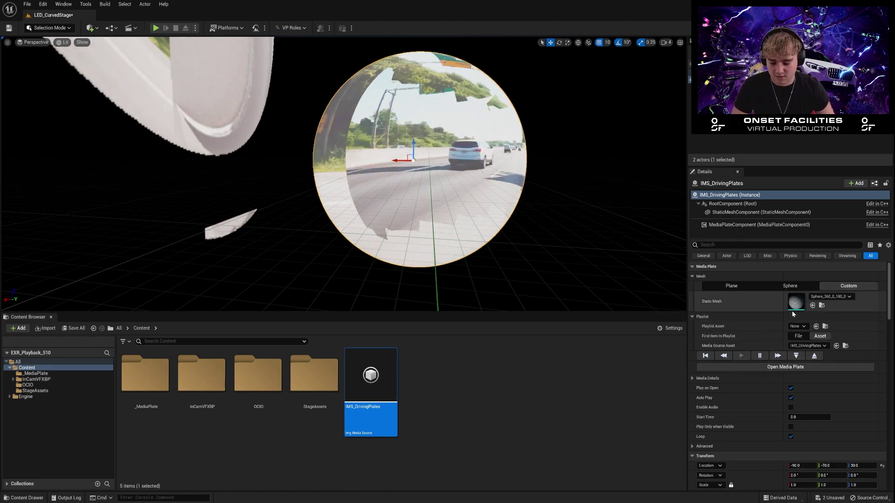
pyautogui.click(731, 286)
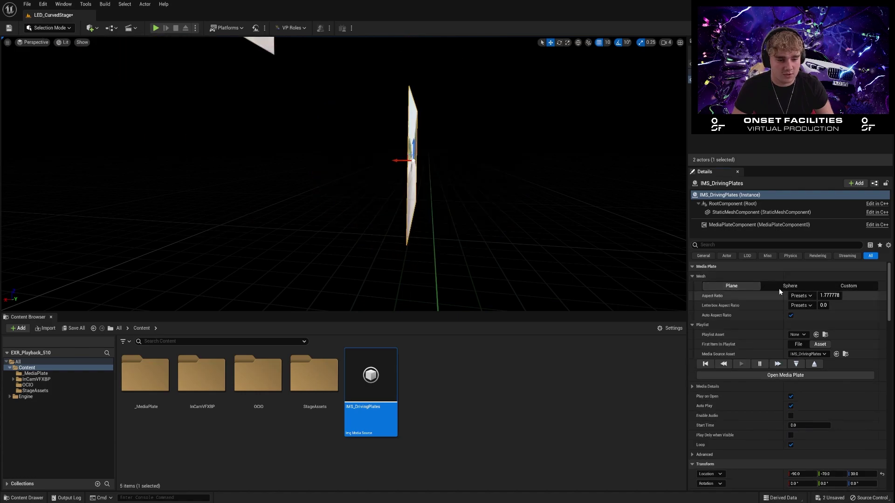
pyautogui.moveTo(345, 174); pyautogui.dragTo(212, 198, button='right')
pyautogui.moveTo(544, 284); pyautogui.dragTo(573, 259, button='right')
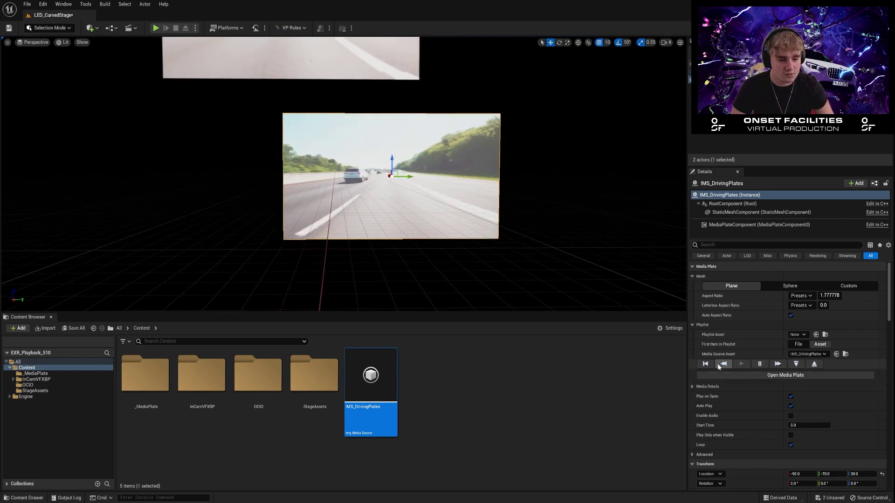
# Test closing, reopening, pausing, playing and reversing the plate's media, leave it paused, and review its playback settings.
pyautogui.click(814, 365)
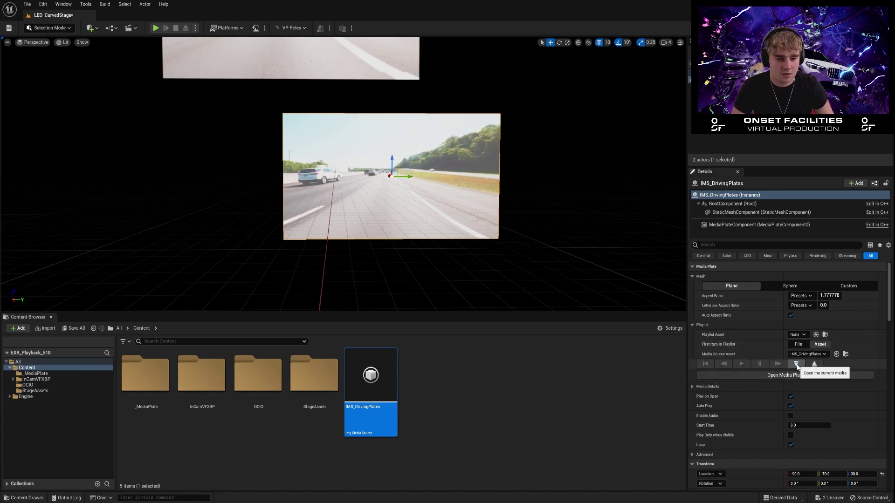
pyautogui.click(813, 364)
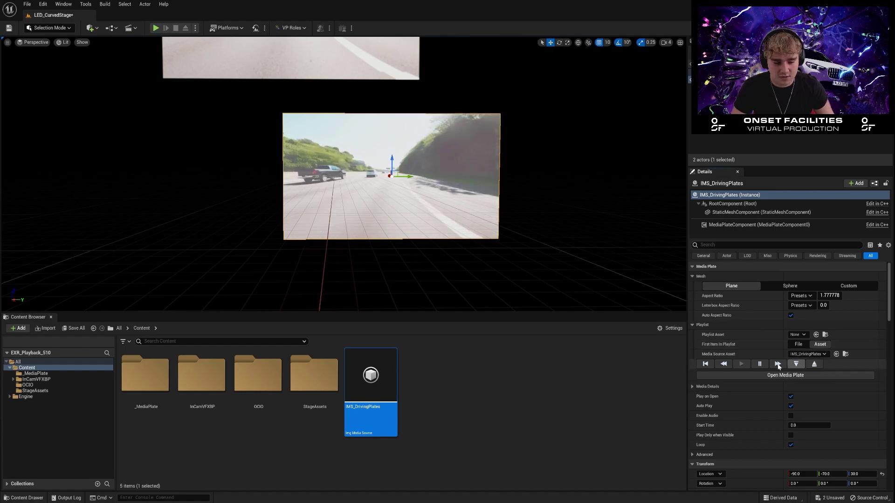
pyautogui.click(762, 363)
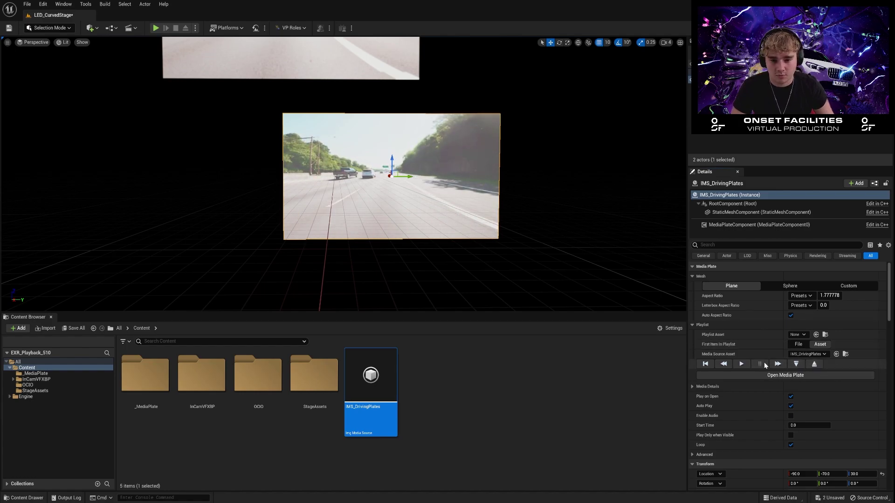
pyautogui.click(740, 364)
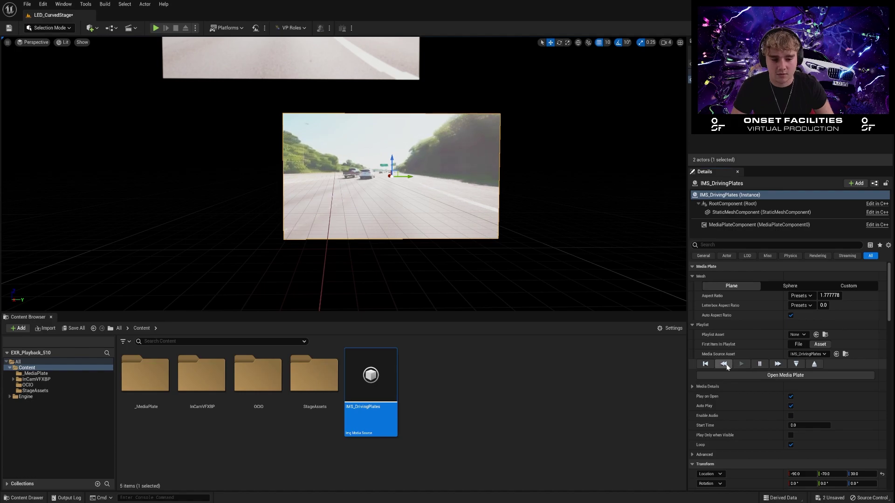
pyautogui.click(724, 365)
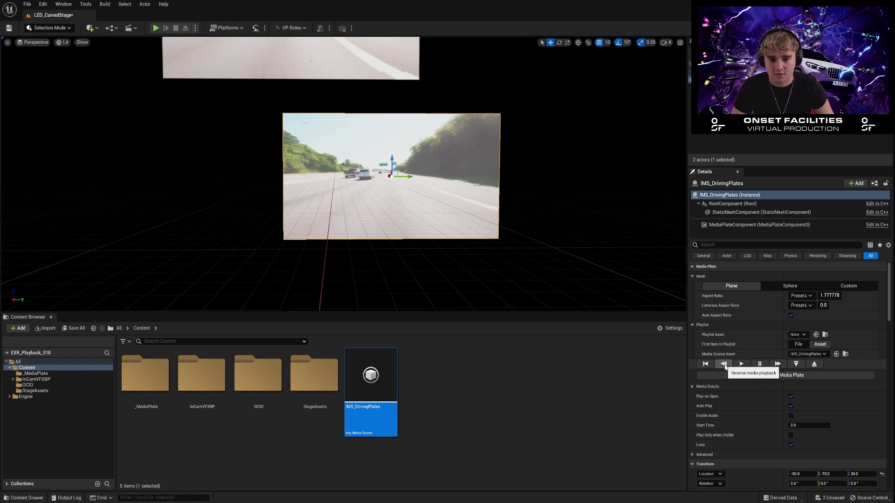
pyautogui.click(746, 365)
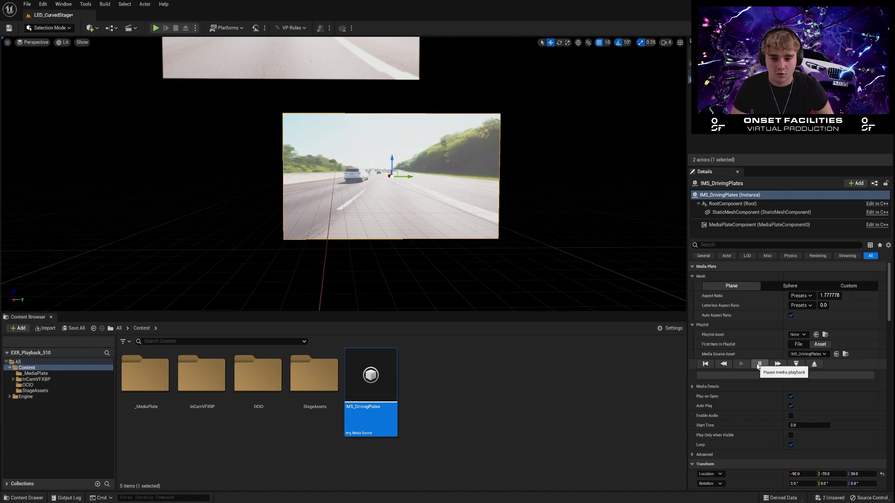
pyautogui.click(758, 365)
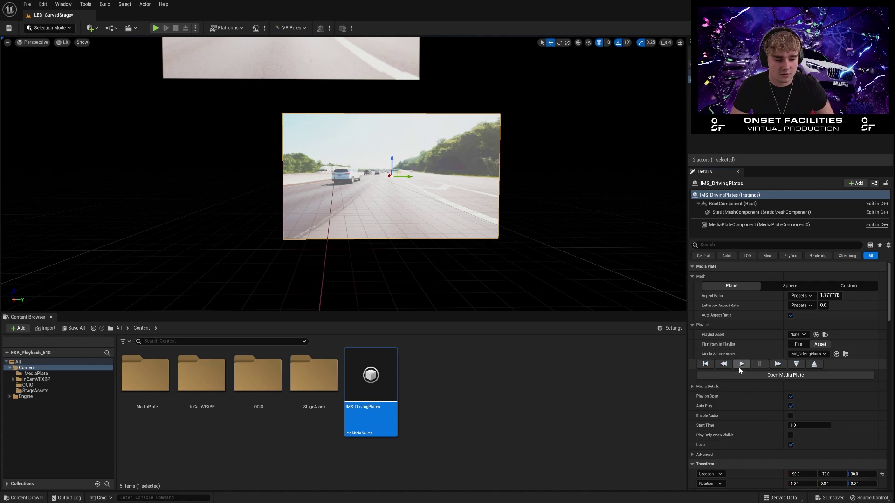
pyautogui.scroll(-2, 731, 398)
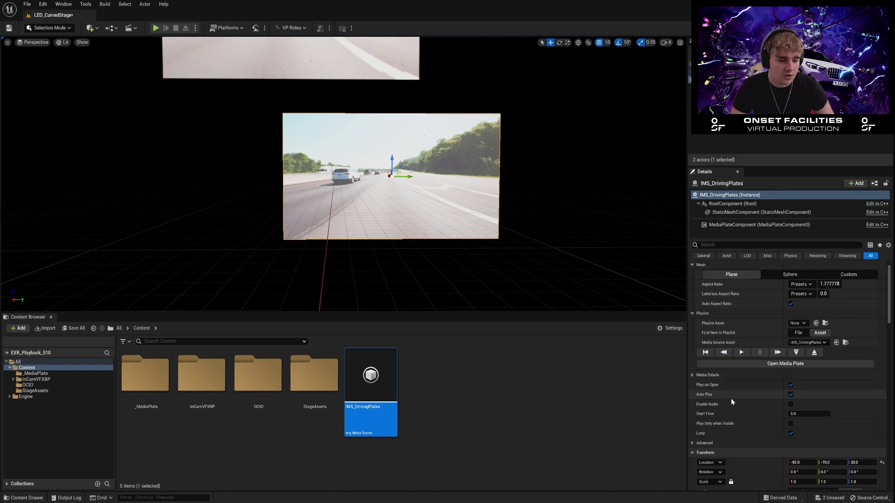
pyautogui.scroll(-2, 739, 356)
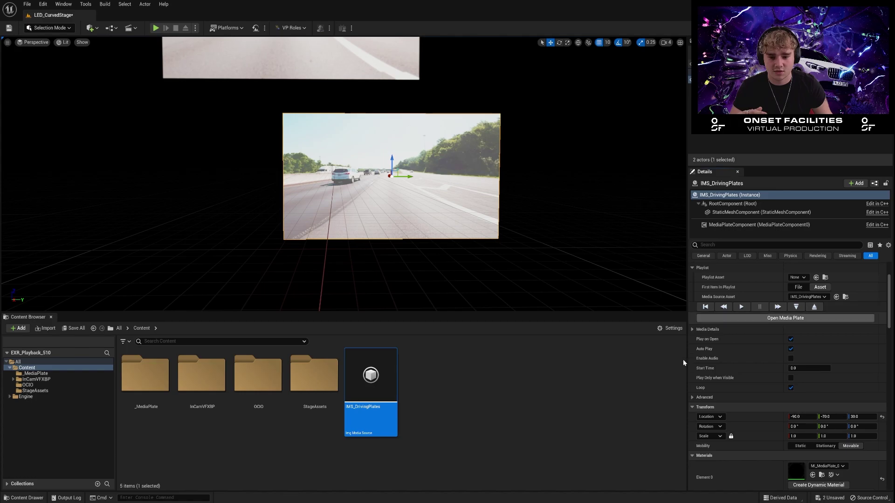
pyautogui.click(450, 425)
pyautogui.rightClick(443, 409)
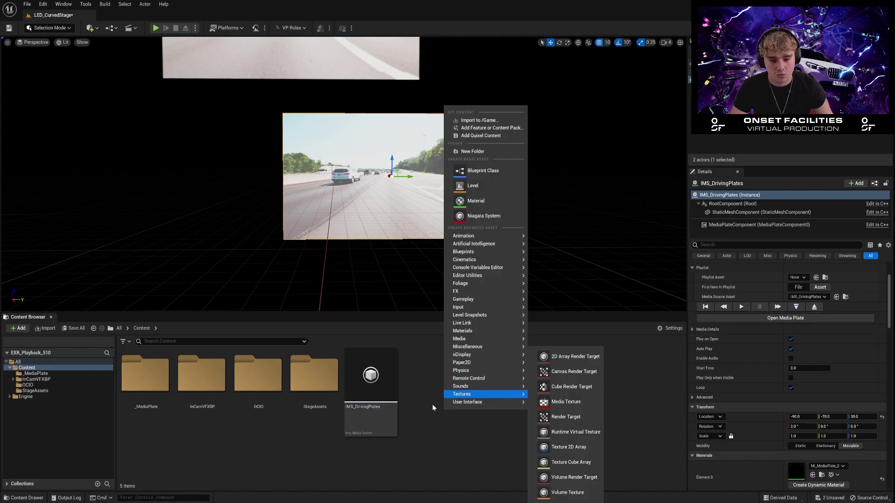
pyautogui.click(433, 406)
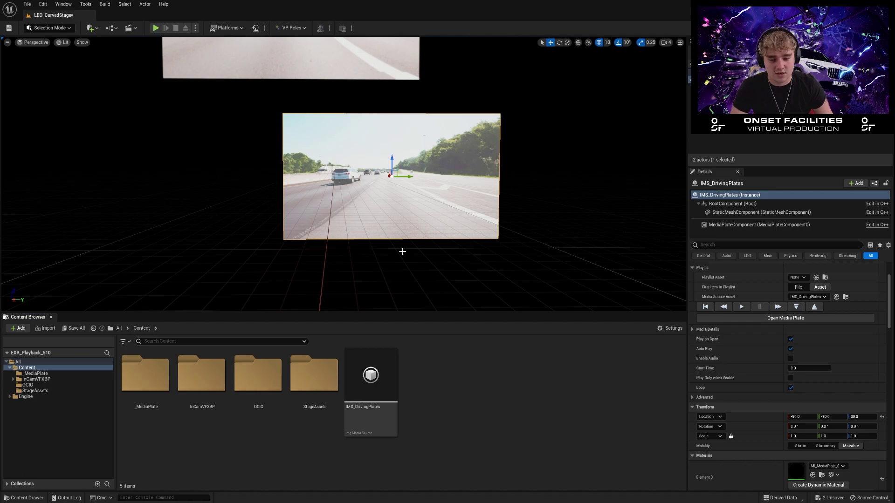
# Create a Level Sequence asset named LS_DrivingPlates in the Content folder.
pyautogui.rightClick(434, 401)
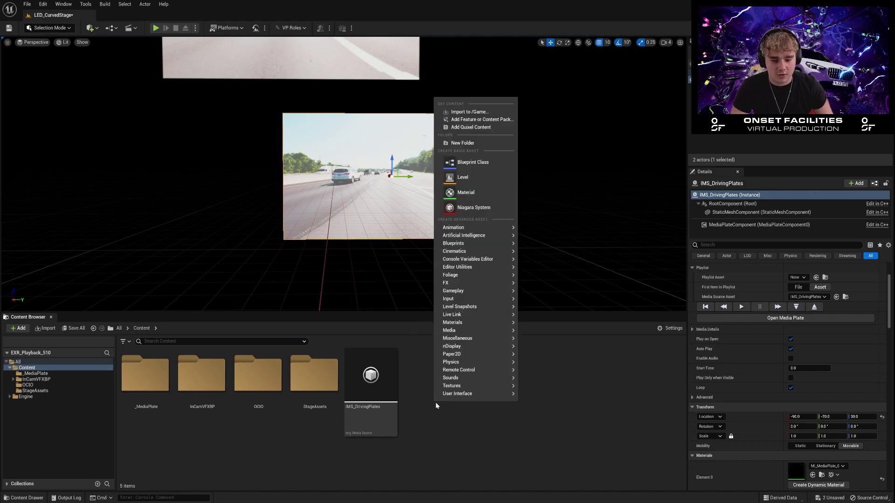
pyautogui.moveTo(474, 254)
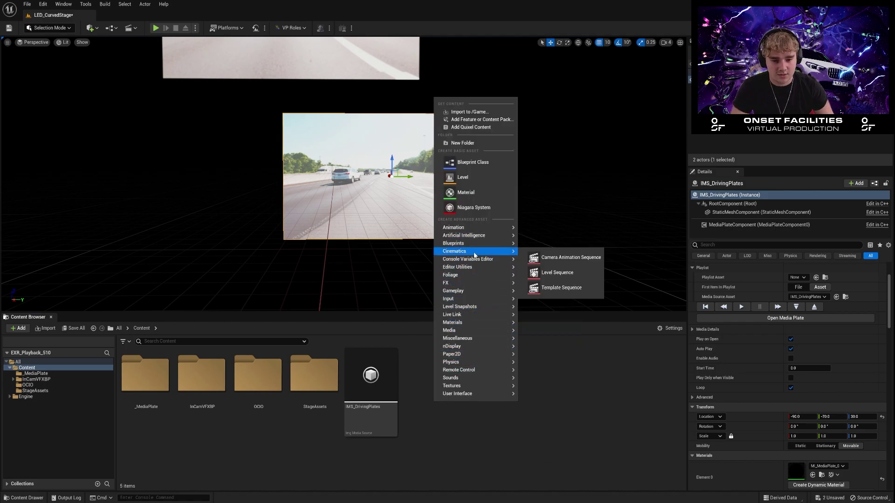
pyautogui.click(559, 272)
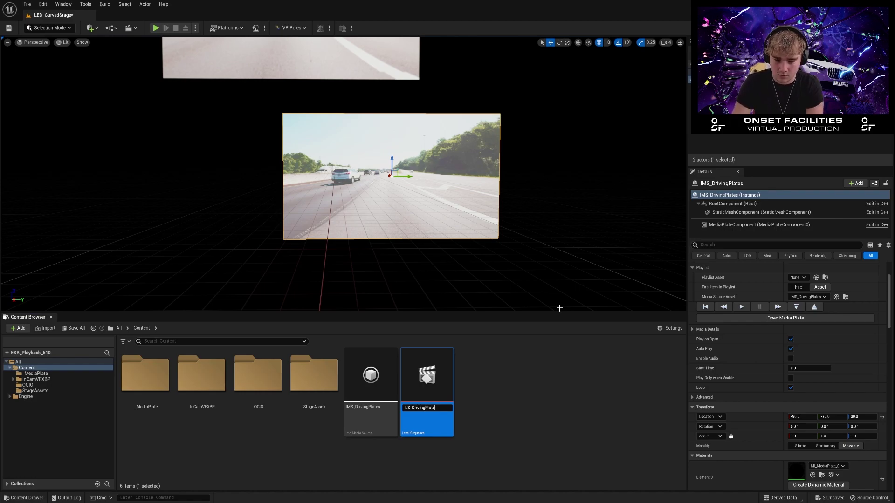
pyautogui.press('Return')
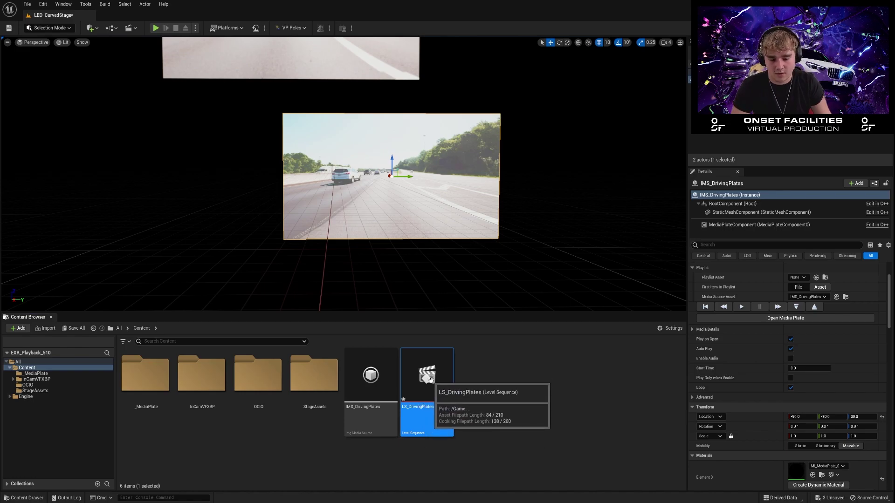
# Open LS_DrivingPlates and add the IMS_DrivingPlates media plate as a track, accepting the recommendation to disable its autoplay.
pyautogui.doubleClick(431, 379)
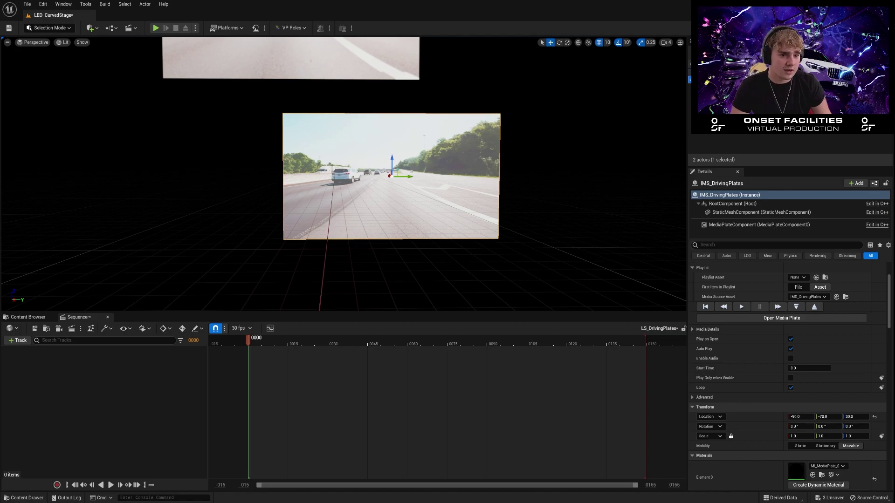
pyautogui.moveTo(769, 139); pyautogui.dragTo(76, 371)
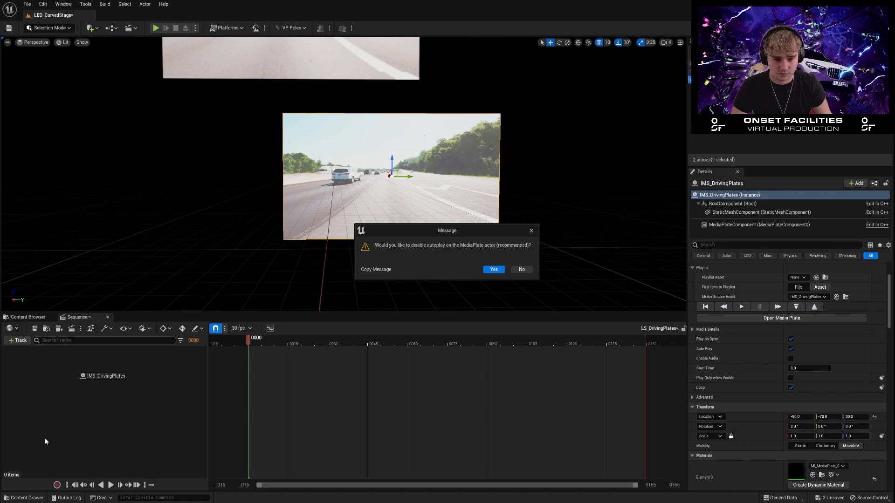
pyautogui.click(493, 270)
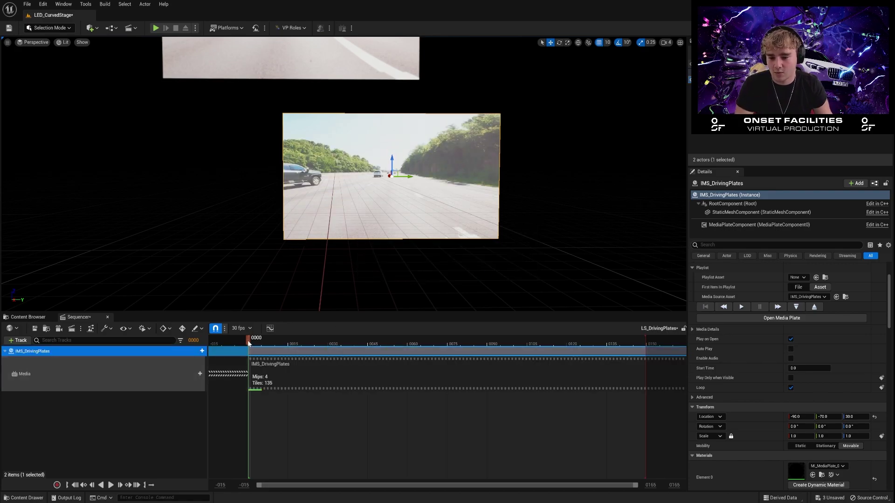
# Scrub the driving footage in the sequence, extend the playback range's end to about frame 160, and return to the first frame.
pyautogui.moveTo(248, 344); pyautogui.dragTo(453, 342)
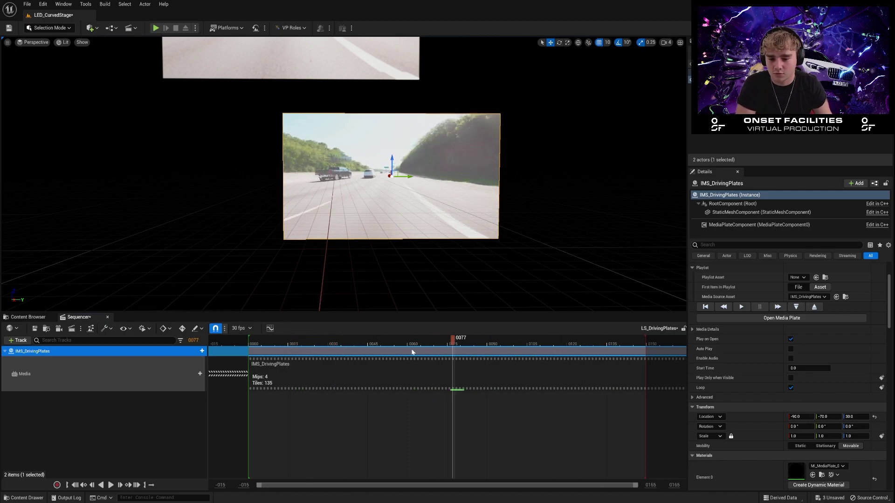
pyautogui.click(273, 343)
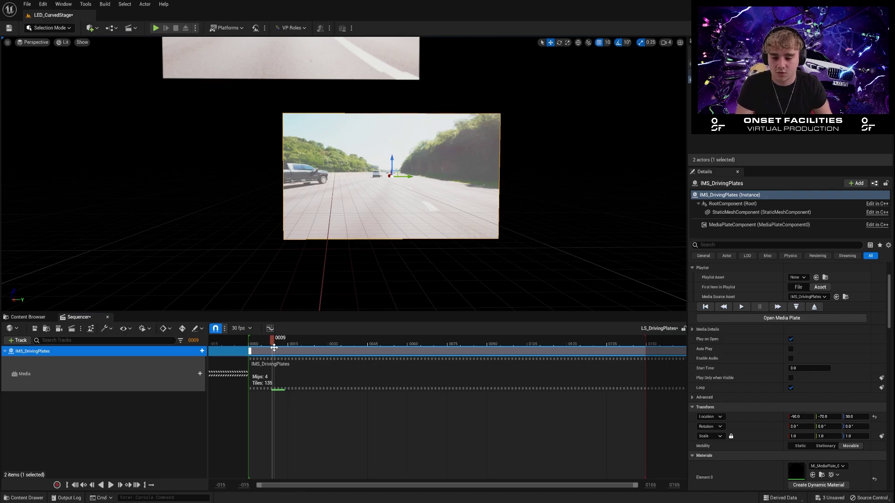
pyautogui.moveTo(274, 342)
pyautogui.mouseDown()
pyautogui.moveTo(253, 341)
pyautogui.moveTo(638, 343)
pyautogui.moveTo(626, 344)
pyautogui.moveTo(673, 332)
pyautogui.moveTo(611, 343)
pyautogui.moveTo(249, 343)
pyautogui.moveTo(617, 362)
pyautogui.moveTo(660, 352)
pyautogui.moveTo(308, 364)
pyautogui.mouseUp()
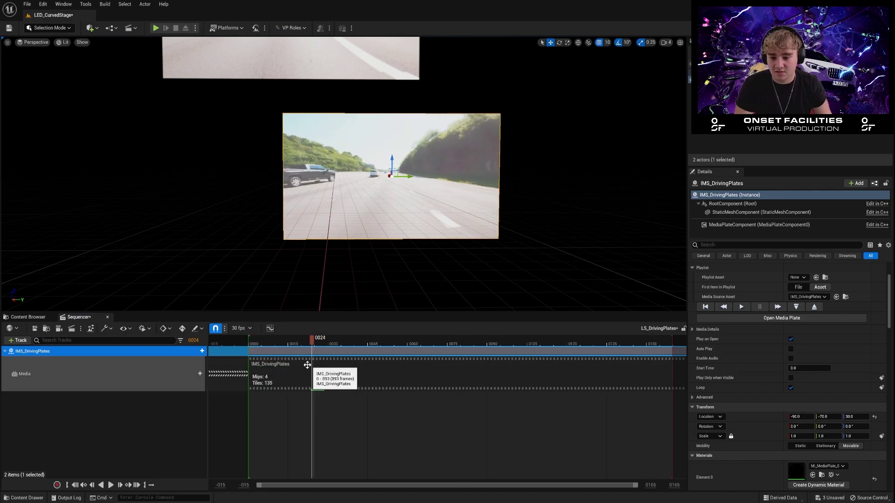
pyautogui.click(74, 485)
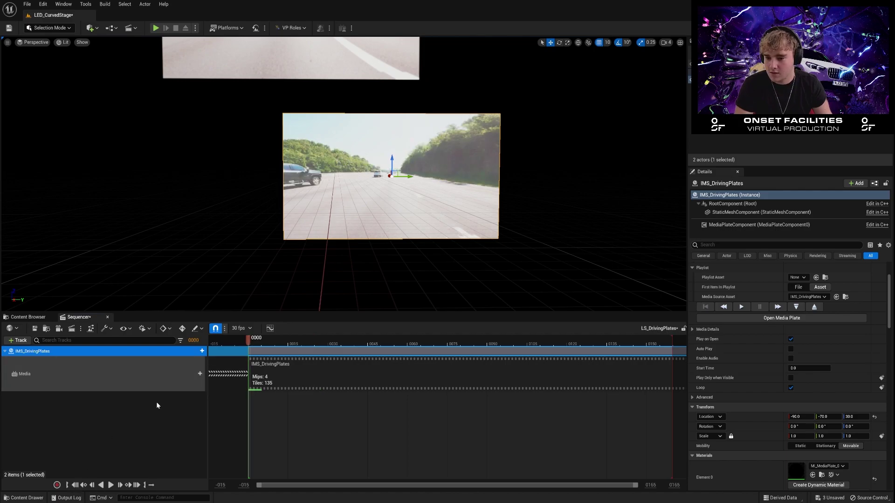
# Set the IMS_DrivingPlates media plate's location to 0, 0, 0.
pyautogui.click(42, 318)
pyautogui.press('s')
pyautogui.moveTo(205, 194); pyautogui.dragTo(224, 191, button='right')
pyautogui.press('a')
pyautogui.press('w')
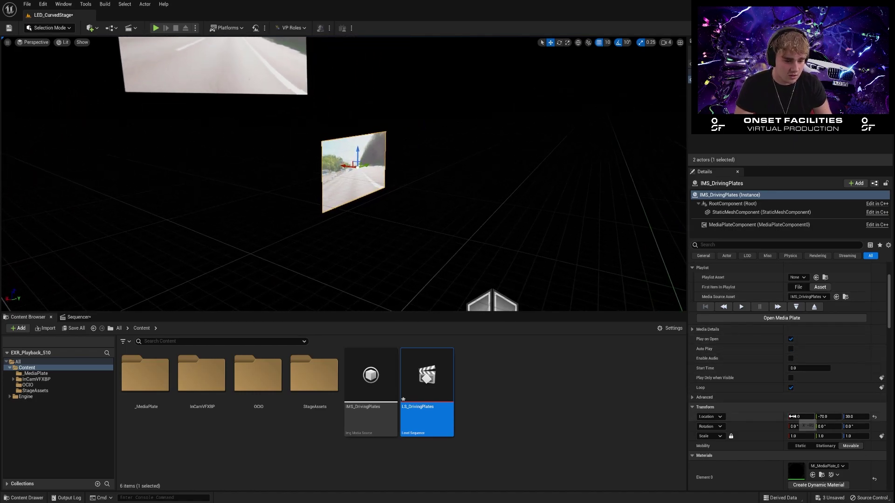
pyautogui.write('0')
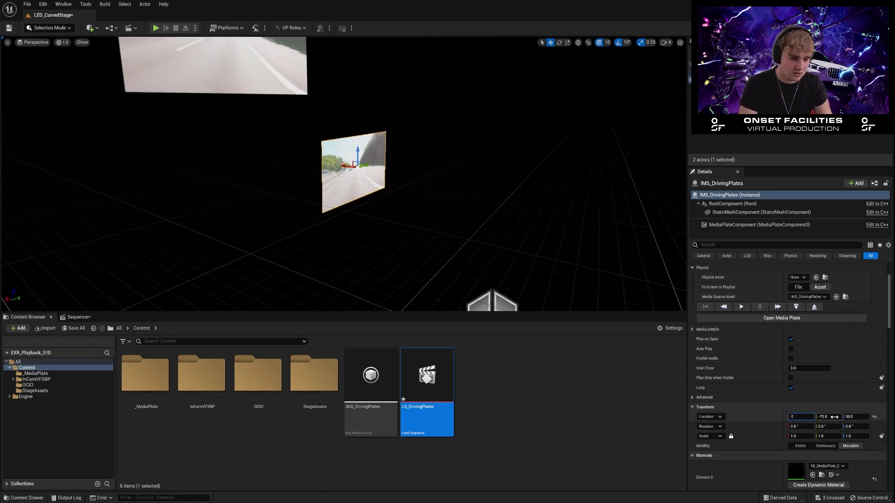
pyautogui.press('Return')
pyautogui.write('0')
pyautogui.click(851, 418)
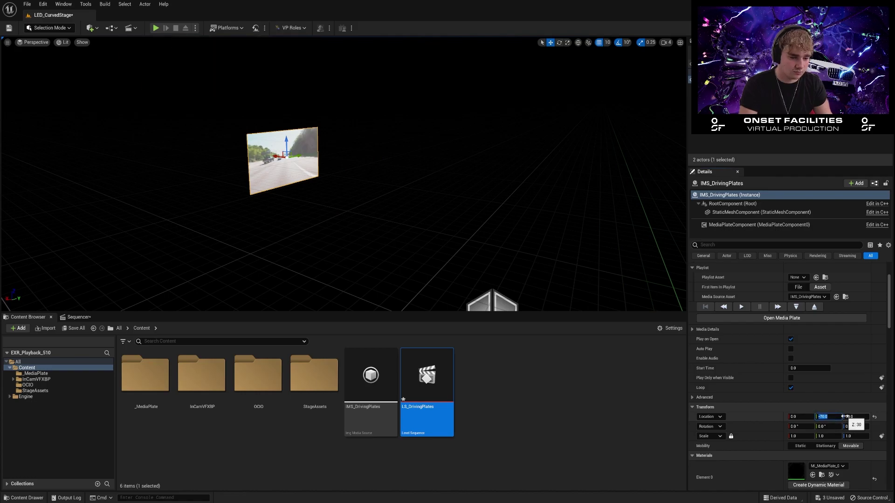
pyautogui.write('0')
pyautogui.press('Return')
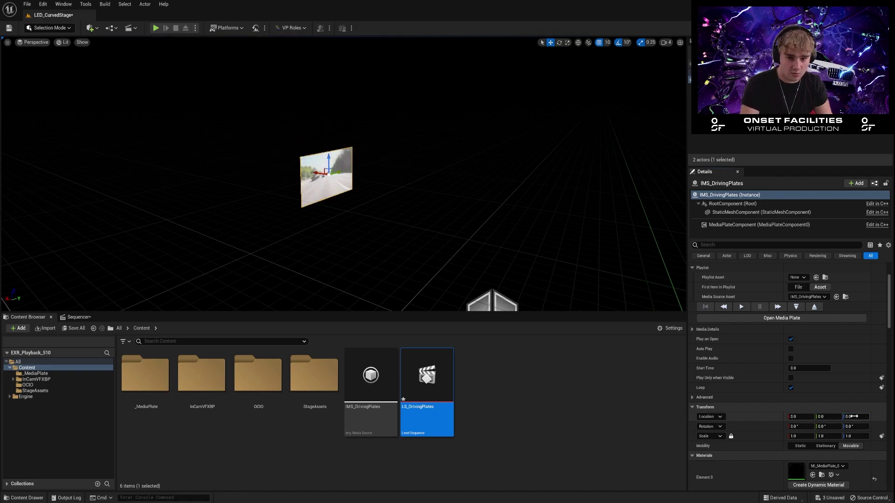
# Scale the media plate uniformly to 6 on all three axes.
pyautogui.moveTo(352, 211); pyautogui.dragTo(182, 215, button='right')
pyautogui.press('w')
pyautogui.press('d')
pyautogui.press('s')
pyautogui.press('w')
pyautogui.press('d')
pyautogui.press('s')
pyautogui.moveTo(377, 200); pyautogui.dragTo(382, 200, button='right')
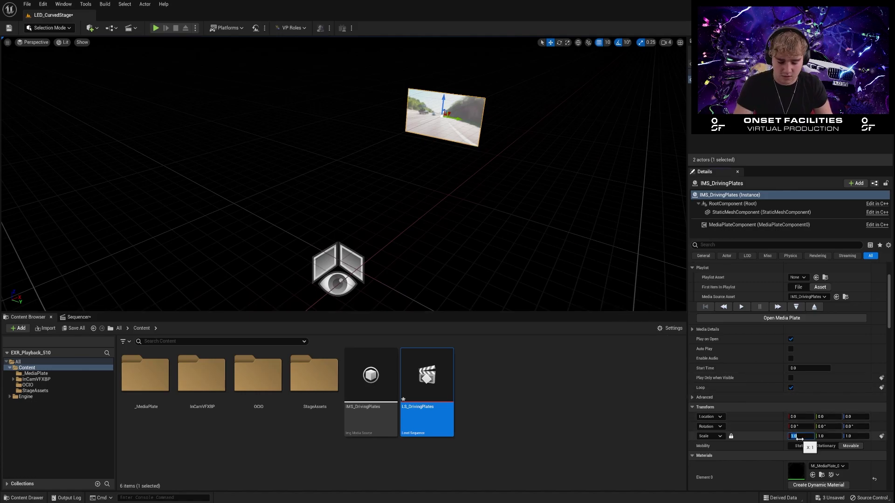
pyautogui.press('Return')
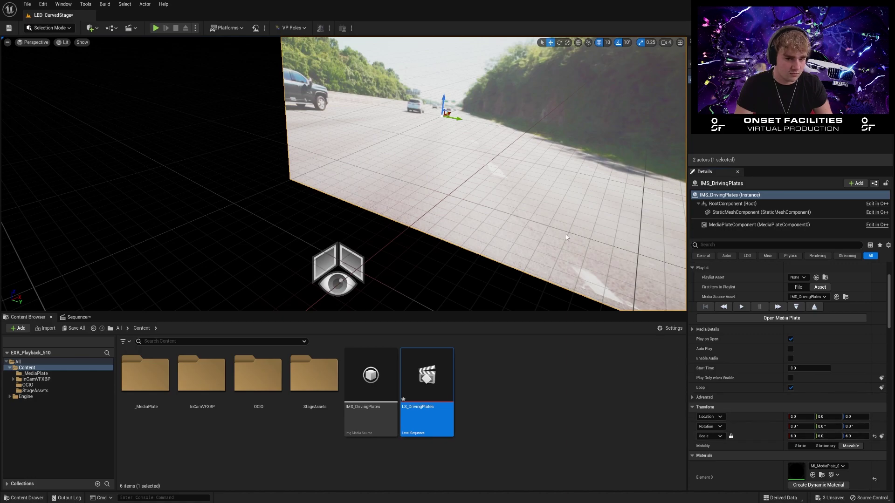
# Inspect the enlarged media plate against the NC_DrivingStage LED wall from several angles, finishing with NC_DrivingStage selected.
pyautogui.moveTo(446, 194); pyautogui.dragTo(499, 170, button='right')
pyautogui.moveTo(351, 254); pyautogui.dragTo(332, 276, button='right')
pyautogui.click(328, 281)
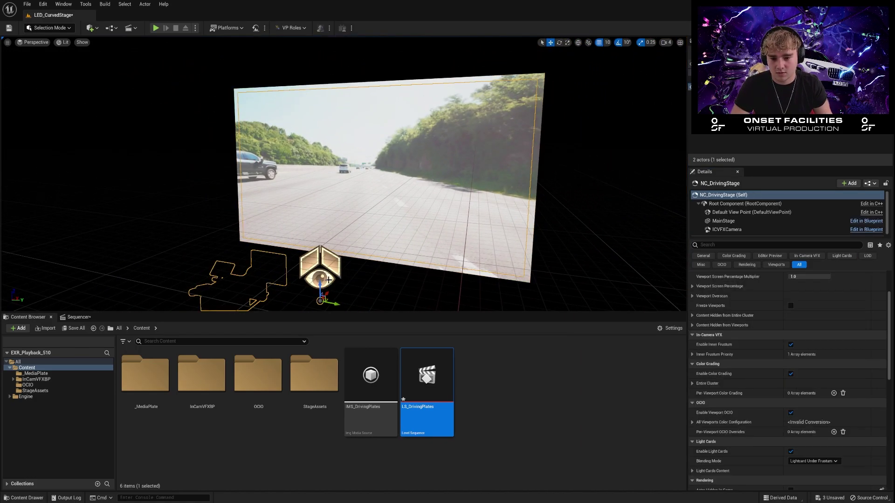
pyautogui.moveTo(455, 237); pyautogui.dragTo(373, 249, button='right')
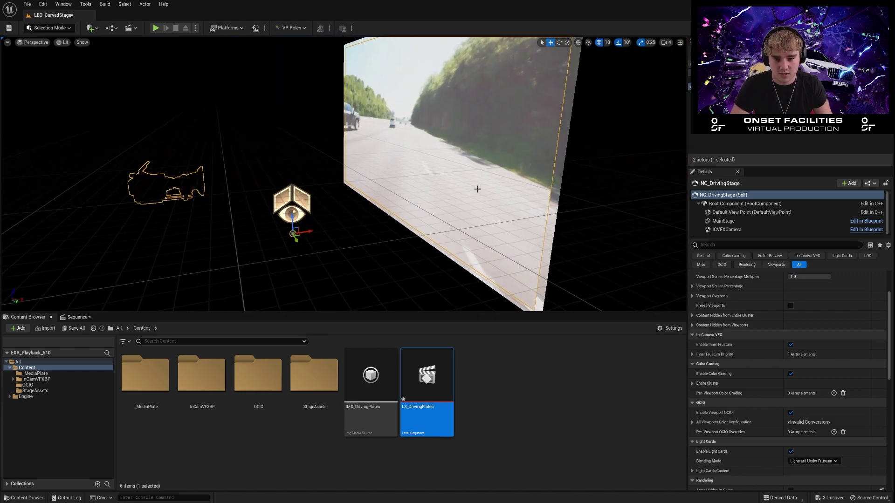
pyautogui.click(477, 188)
pyautogui.moveTo(476, 188); pyautogui.dragTo(387, 138, button='right')
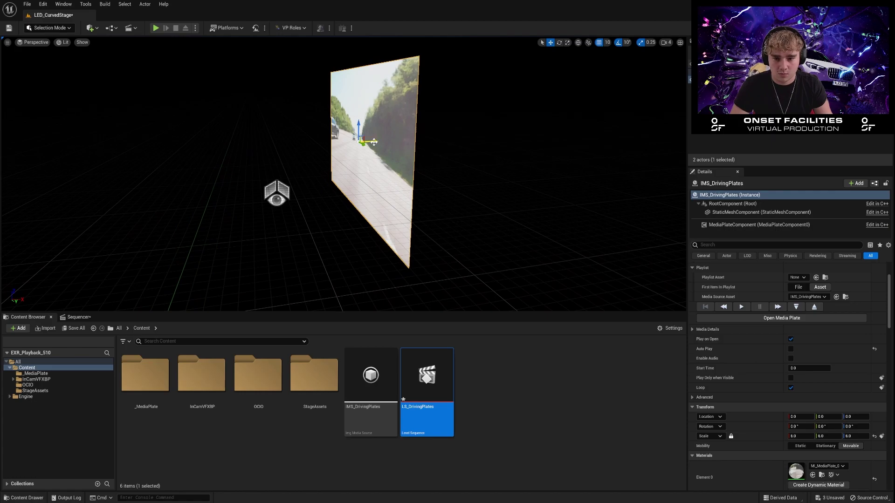
pyautogui.moveTo(373, 141); pyautogui.dragTo(375, 141)
pyautogui.moveTo(374, 212)
pyautogui.mouseDown(button='right')
pyautogui.moveTo(341, 205)
pyautogui.moveTo(386, 233)
pyautogui.moveTo(373, 216)
pyautogui.mouseUp(button='right')
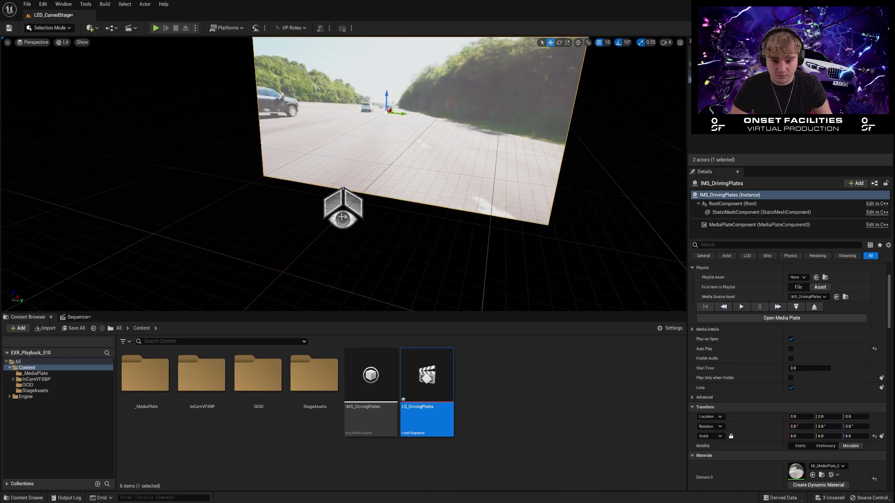
pyautogui.click(342, 210)
pyautogui.moveTo(413, 189); pyautogui.dragTo(412, 188, button='right')
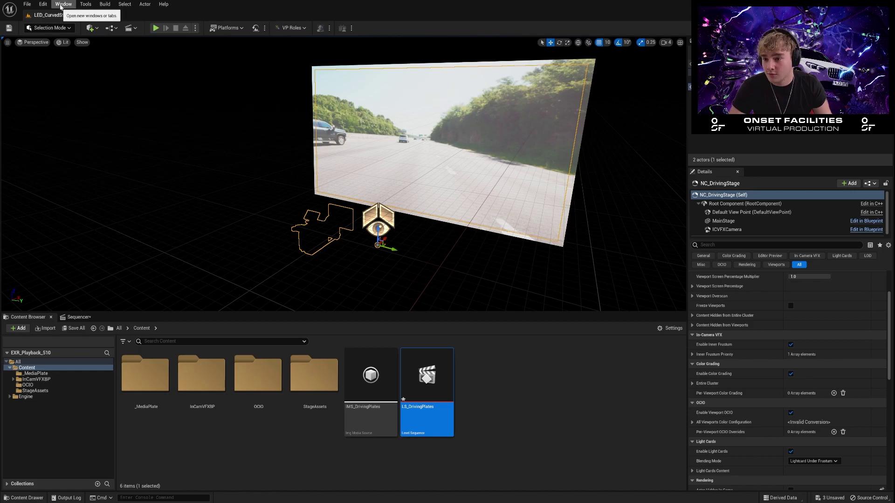
# Open the In-Camera VFX editor for NC_DrivingStage, zoom its stage preview in, and place the window clear of the sequence's playback controls.
pyautogui.click(63, 4)
pyautogui.moveTo(89, 75)
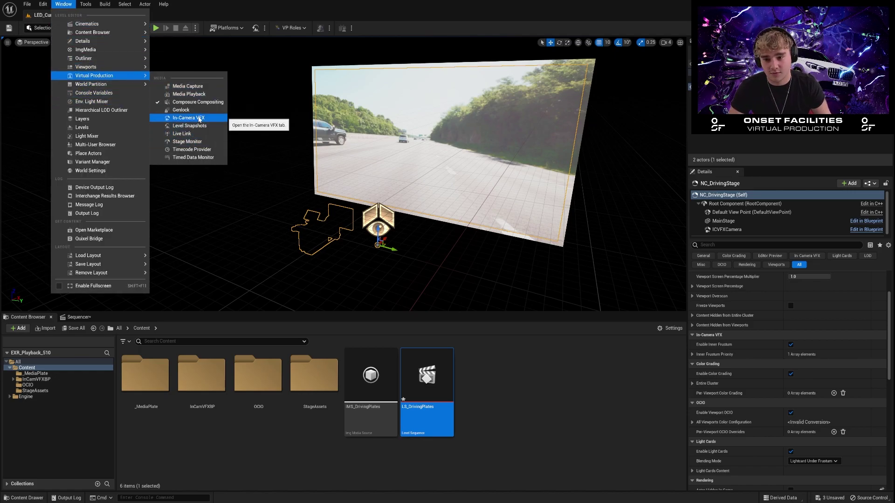
pyautogui.click(196, 117)
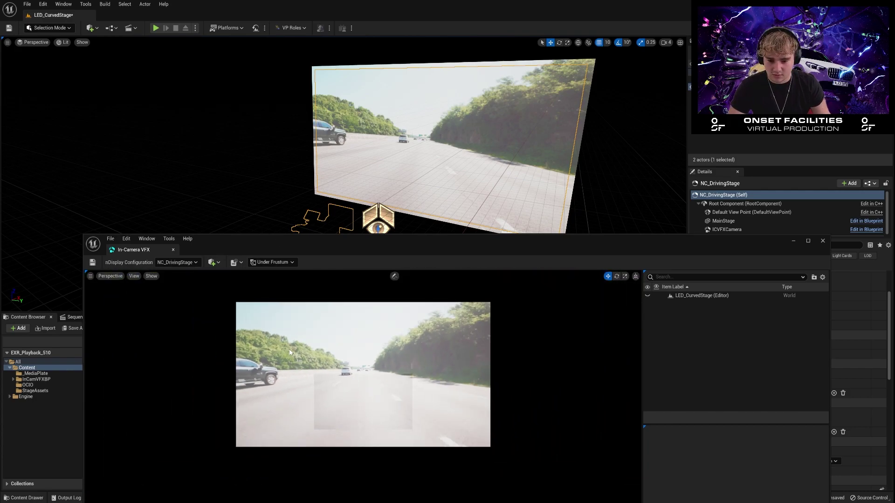
pyautogui.scroll(1, 289, 352)
pyautogui.moveTo(260, 240); pyautogui.dragTo(609, 94)
# Play the LS_DrivingPlates sequence and compare the moving footage in the level with the In-Camera VFX preview.
pyautogui.click(80, 318)
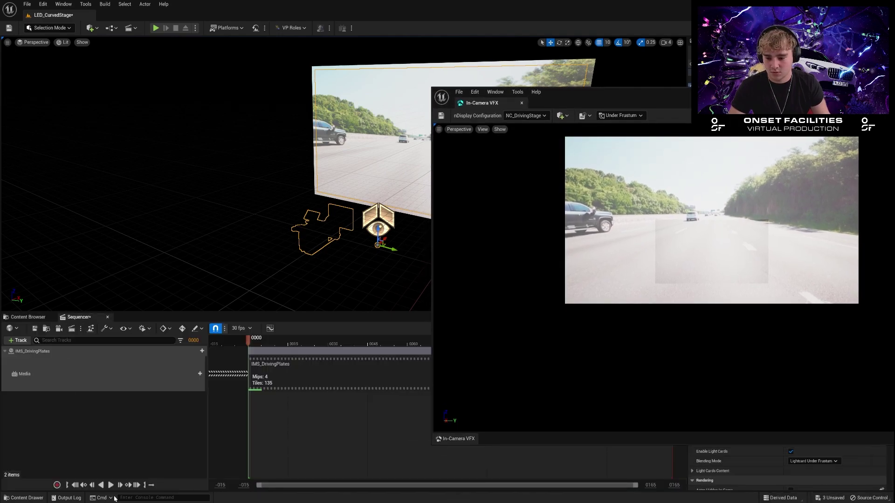
pyautogui.click(110, 485)
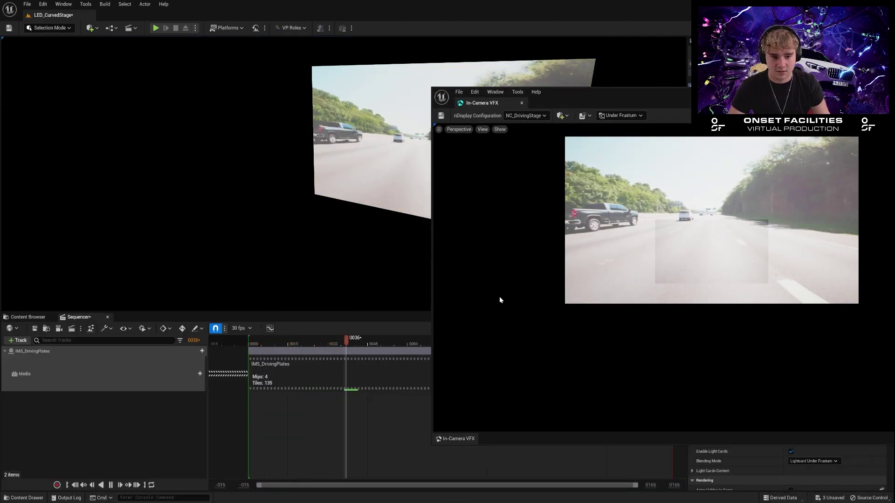
pyautogui.moveTo(589, 96); pyautogui.dragTo(558, 62)
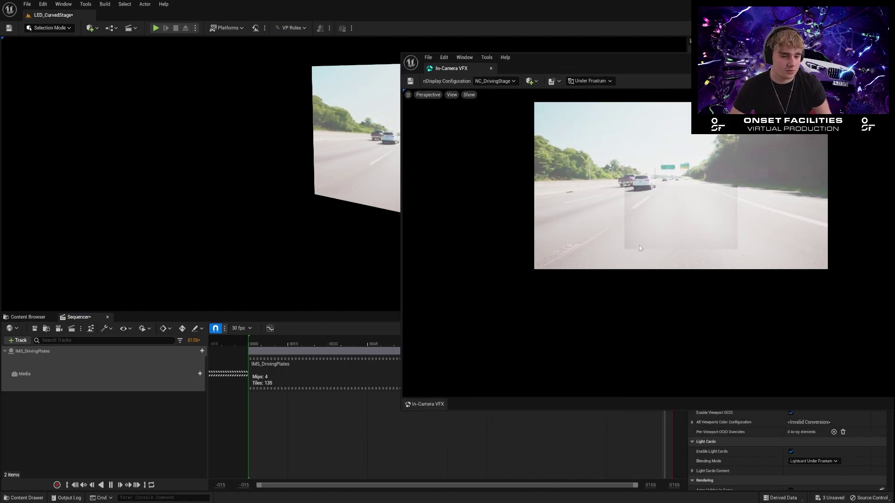
pyautogui.moveTo(300, 189); pyautogui.dragTo(328, 187, button='right')
pyautogui.press('s')
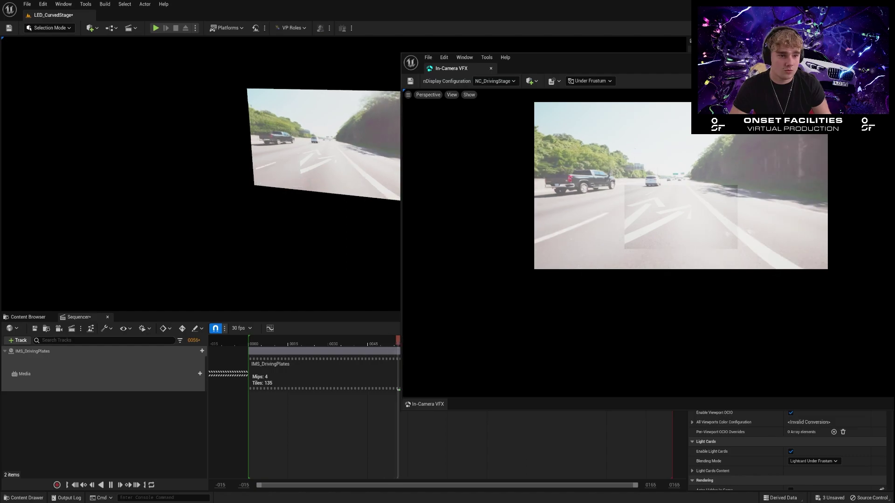
# Select NC_DrivingStage's ICVFXCamera and move it upward and sideways along Y, watching the inner frustum shift in the In-Camera VFX preview.
pyautogui.moveTo(772, 66); pyautogui.dragTo(291, 224)
pyautogui.click(736, 80)
pyautogui.click(727, 229)
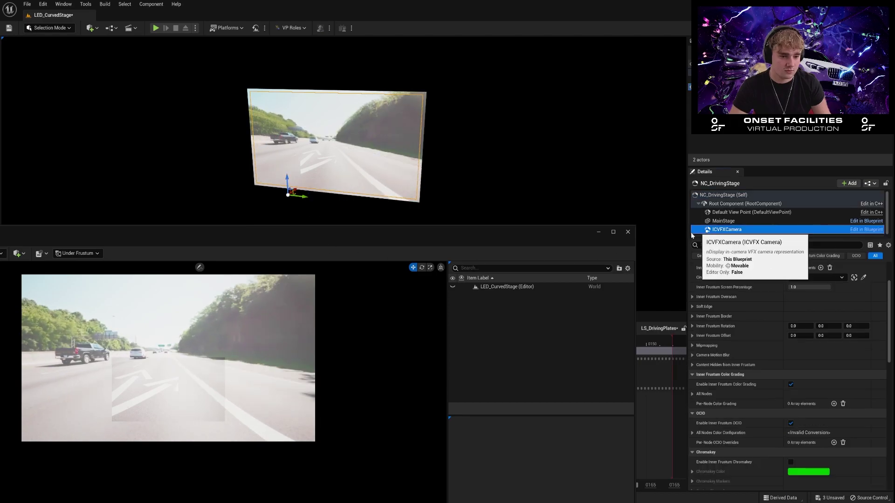
pyautogui.moveTo(431, 227); pyautogui.dragTo(860, 95)
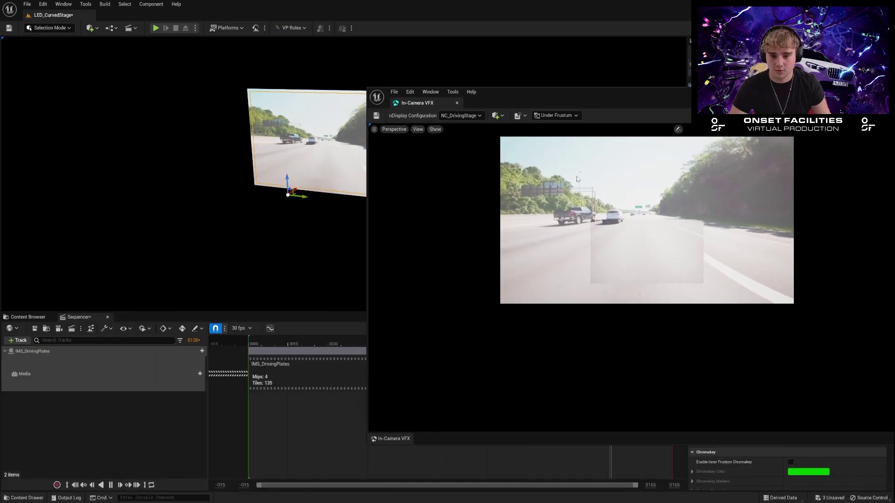
pyautogui.moveTo(287, 185); pyautogui.dragTo(286, 154)
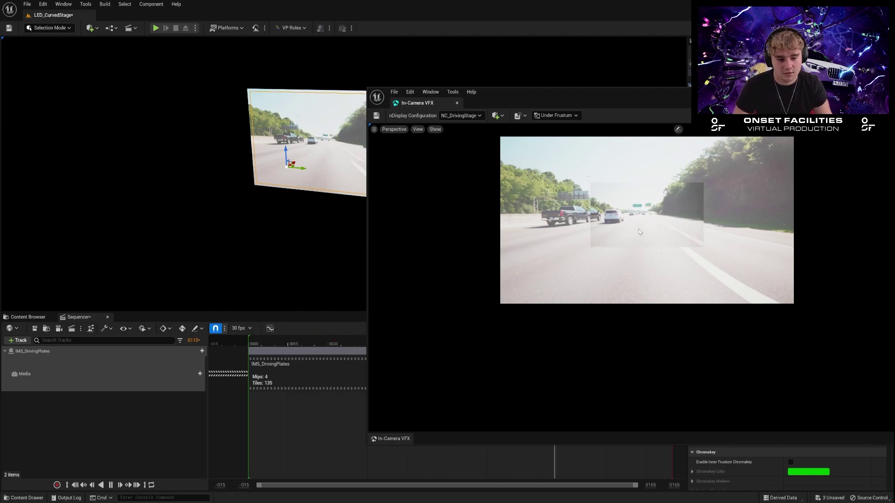
pyautogui.moveTo(290, 164); pyautogui.dragTo(294, 182)
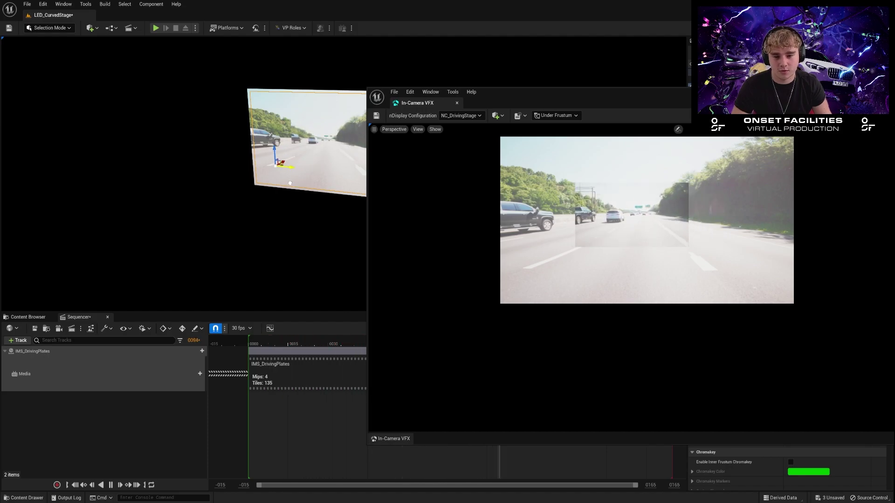